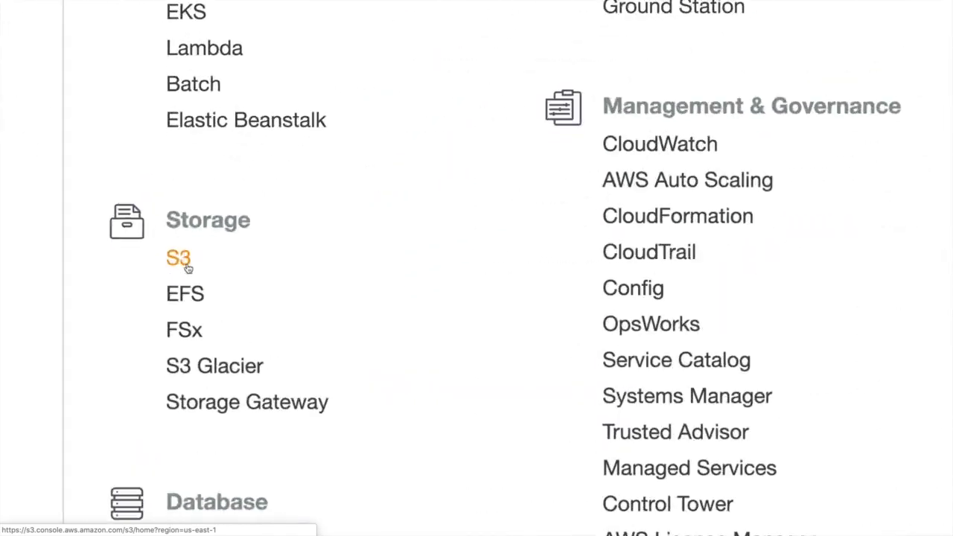
Create an S3 bucket named acloudguruversioning2019rjk in US East (N. Virginia) with default settings
left_click(184, 262)
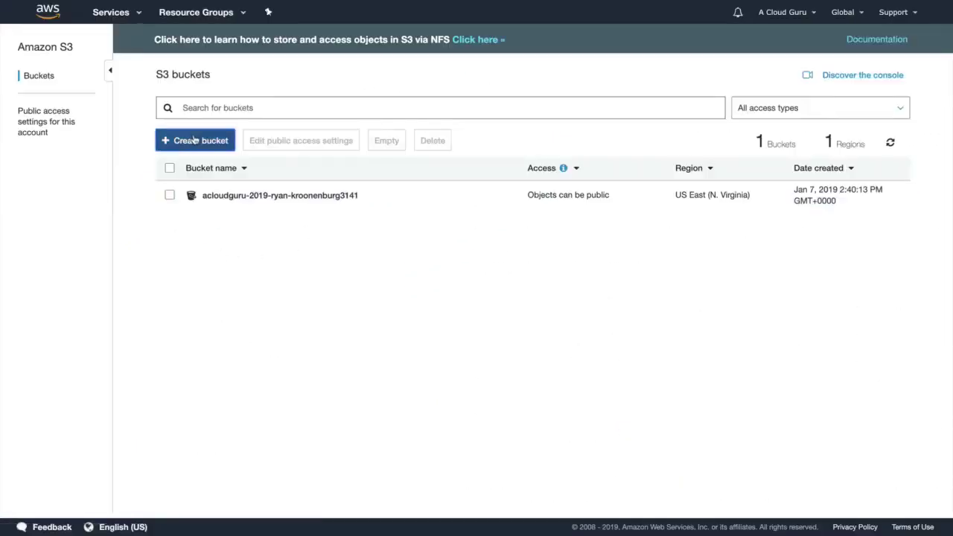
left_click(196, 140)
type("acloudguruversioning")
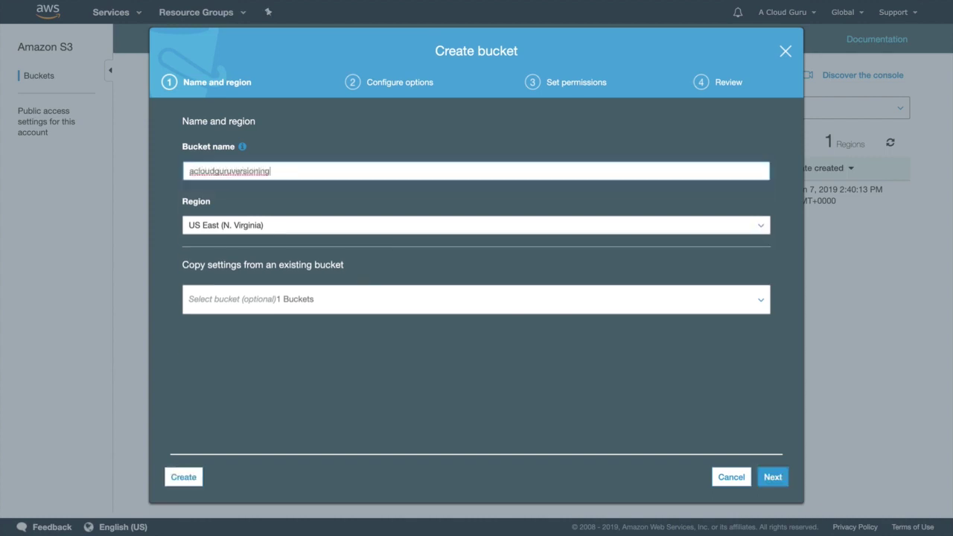
type("2019rjk")
left_click(192, 480)
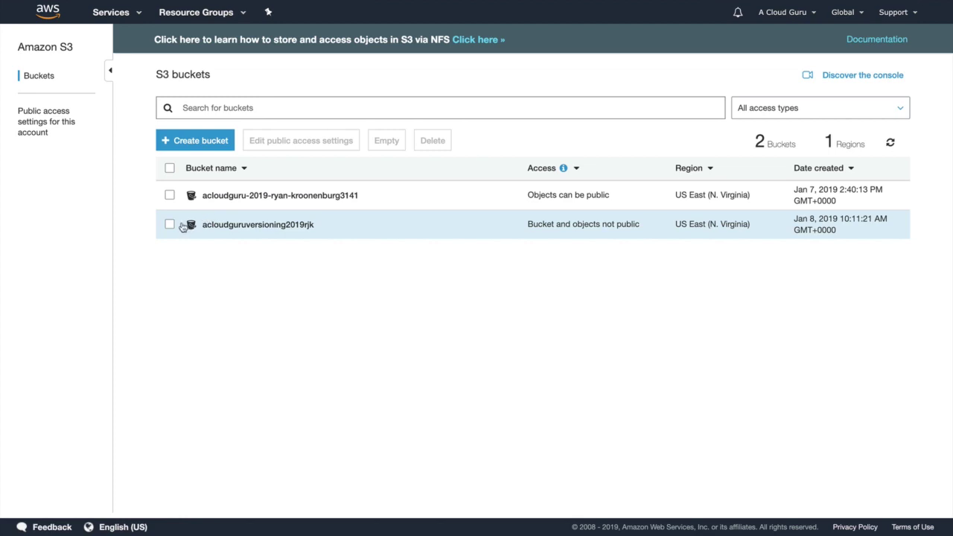
Save the public access settings of the acloudguruversioning2019rjk bucket with all four block options off, confirming the change
left_click(170, 225)
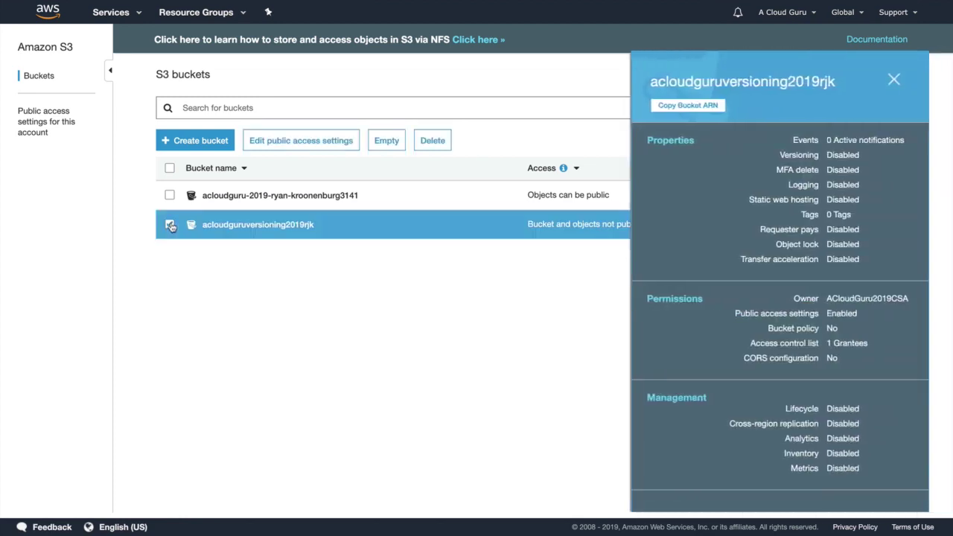
left_click(302, 149)
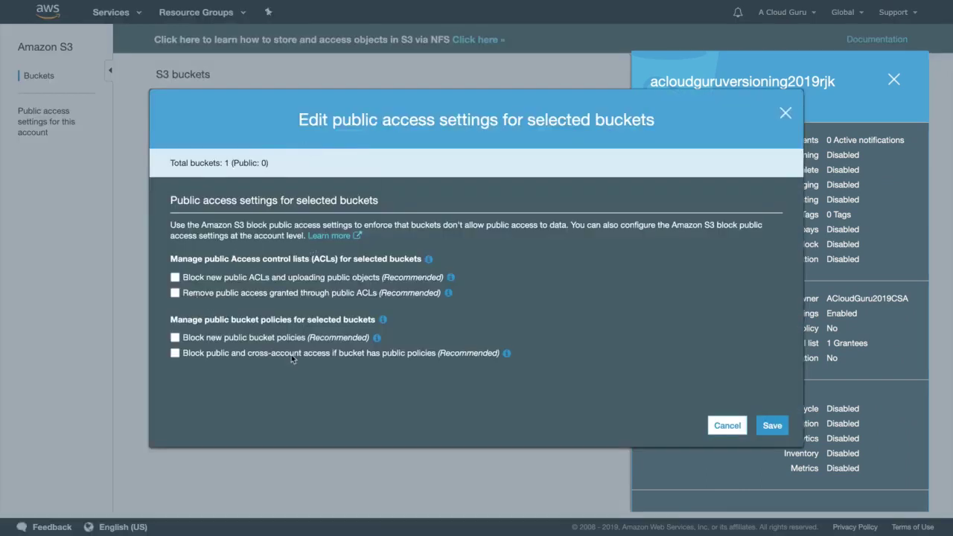
left_click(771, 425)
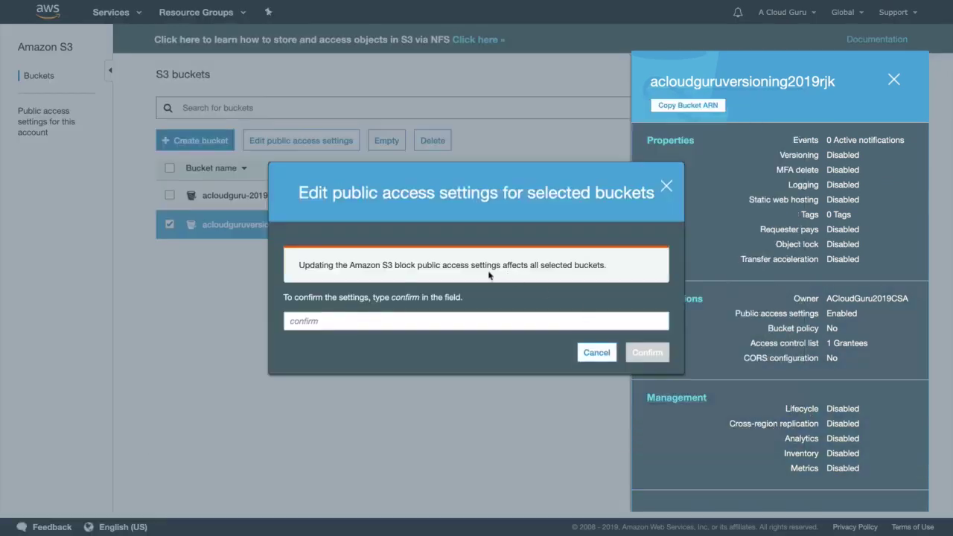
type("confirm")
left_click(647, 352)
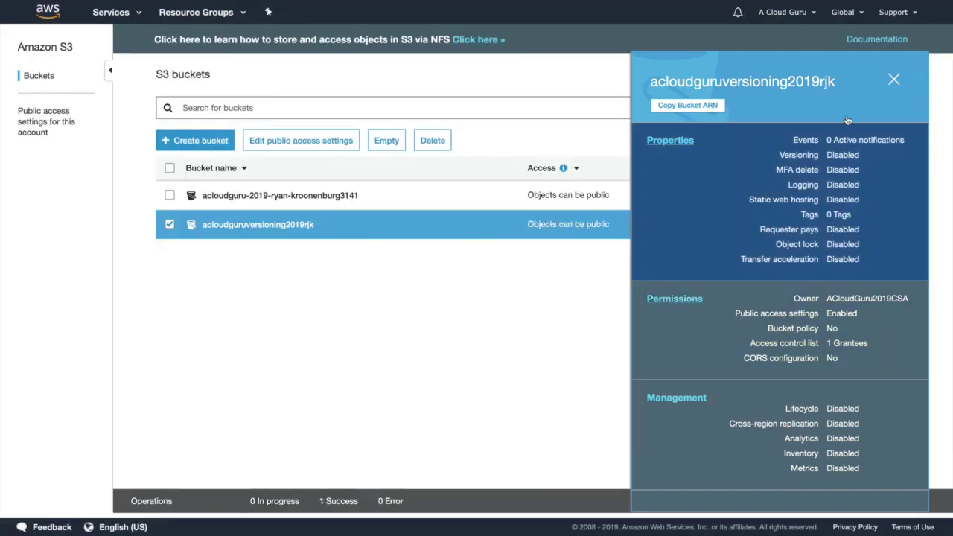
left_click(893, 79)
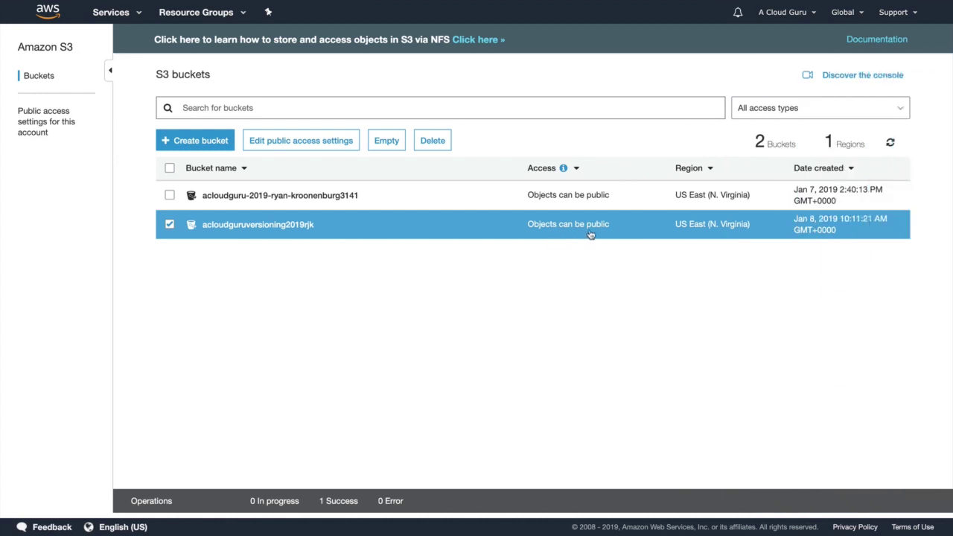
Enable versioning in the properties of the acloudguruversioning2019rjk bucket
left_click(262, 224)
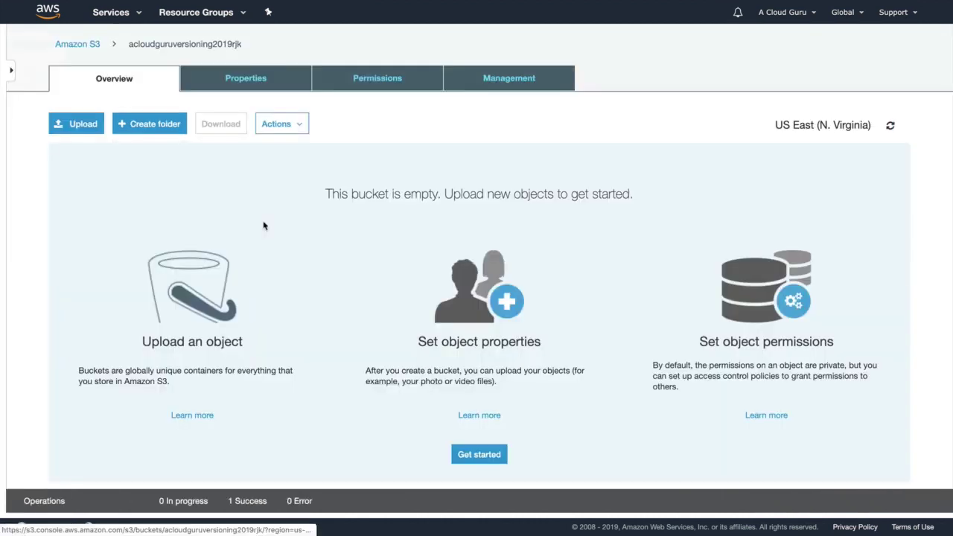
left_click(246, 78)
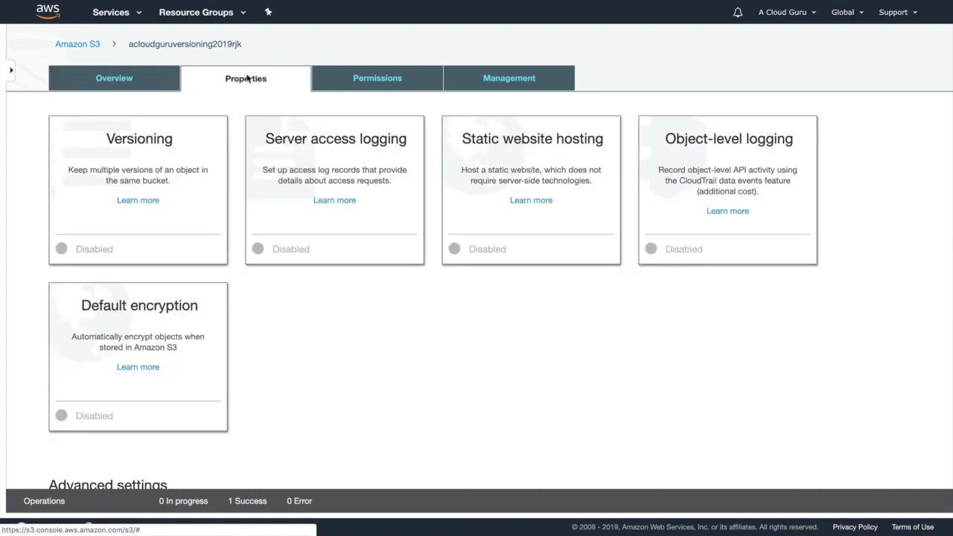
left_click(141, 152)
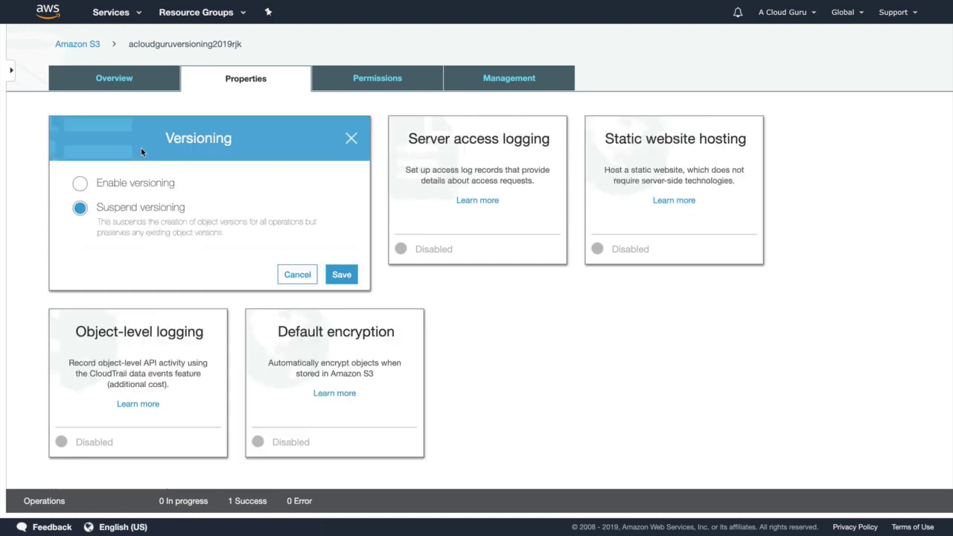
left_click(135, 186)
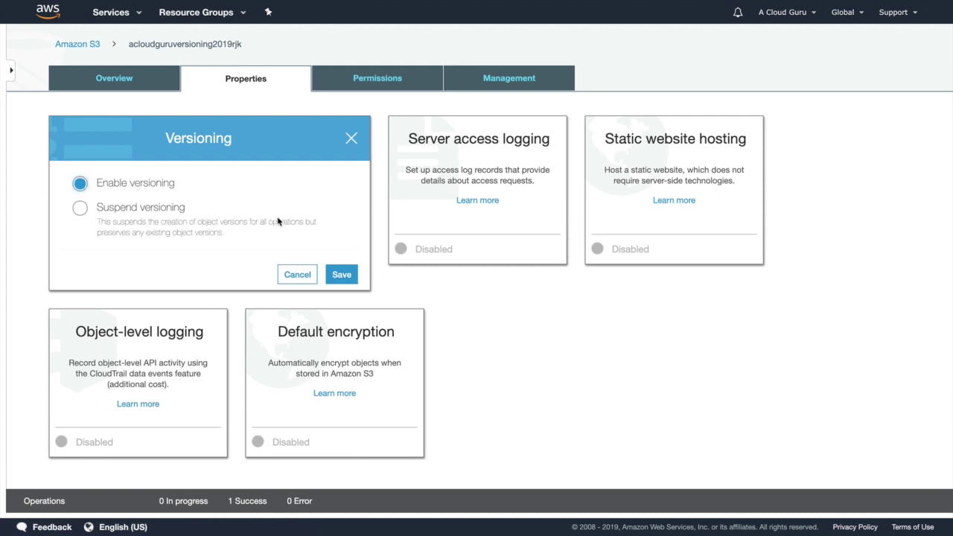
left_click(341, 274)
left_click(123, 170)
left_click(297, 275)
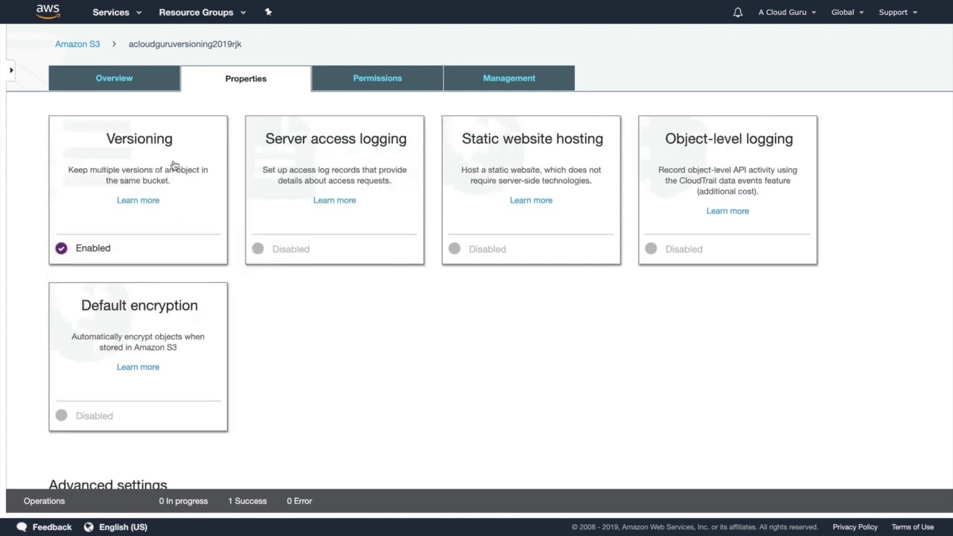
Upload HelloCloudGurus.txt from the Downloads folder to the acloudguruversioning2019rjk bucket
left_click(91, 47)
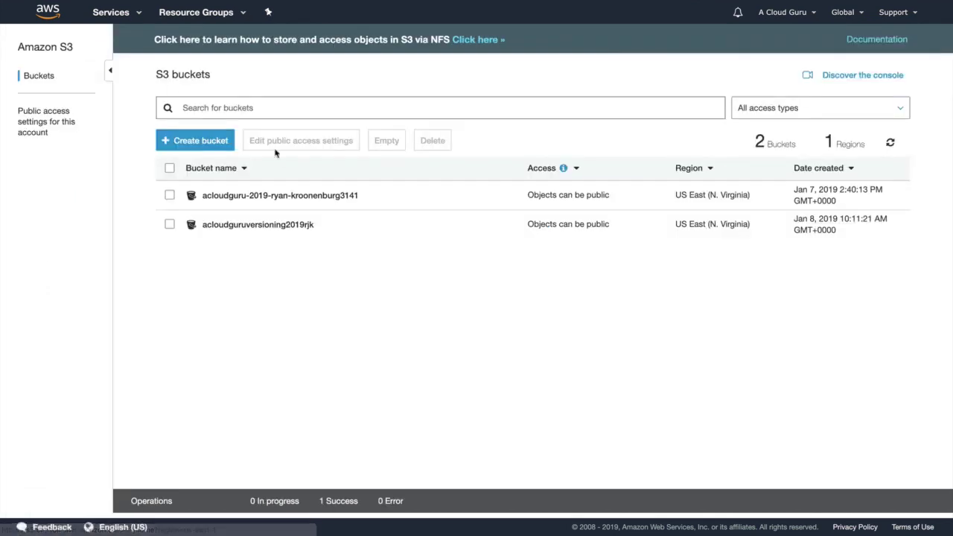
left_click(276, 225)
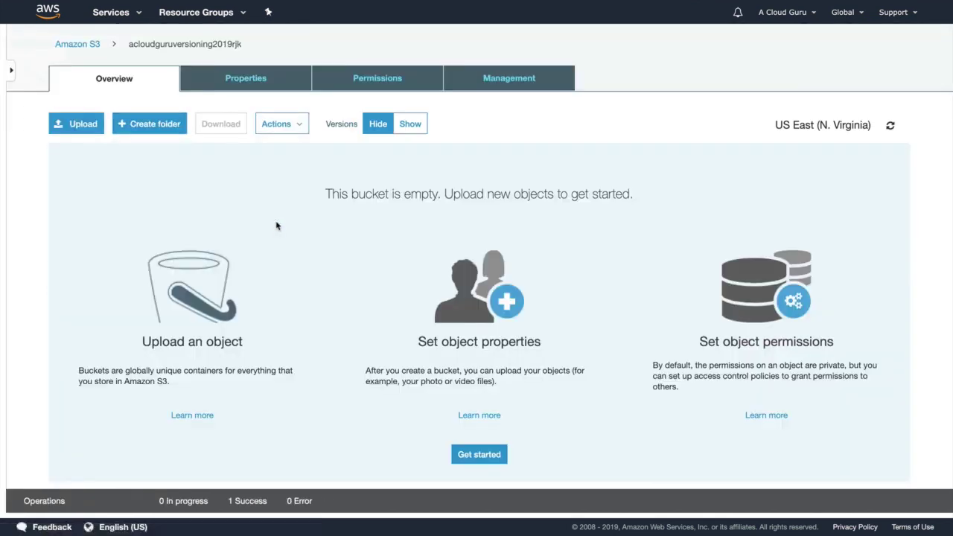
left_click(83, 126)
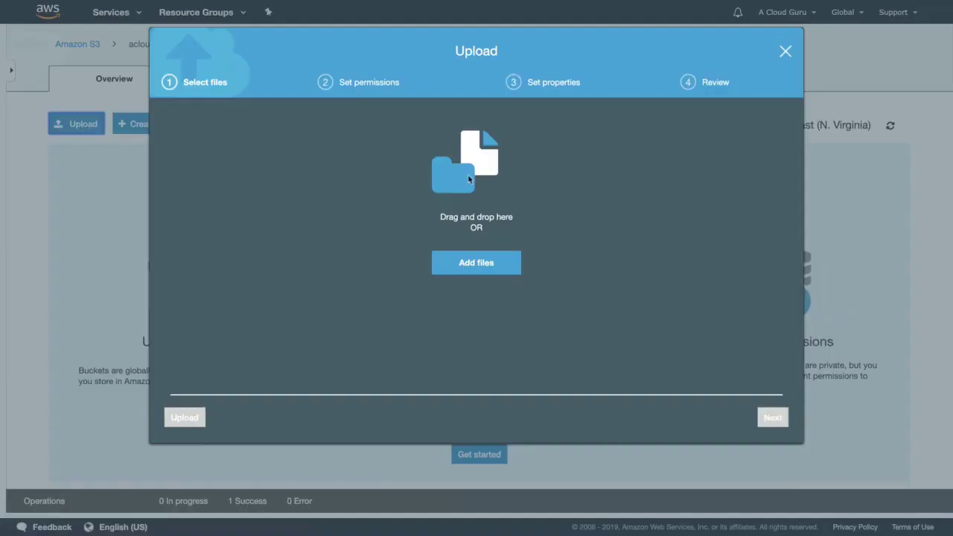
left_click(480, 269)
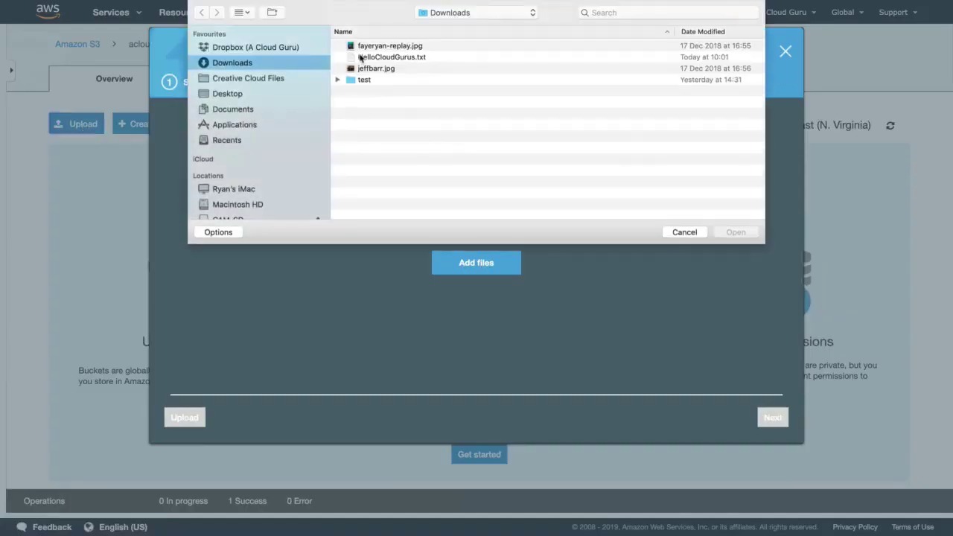
left_click(362, 58)
double_click(362, 59)
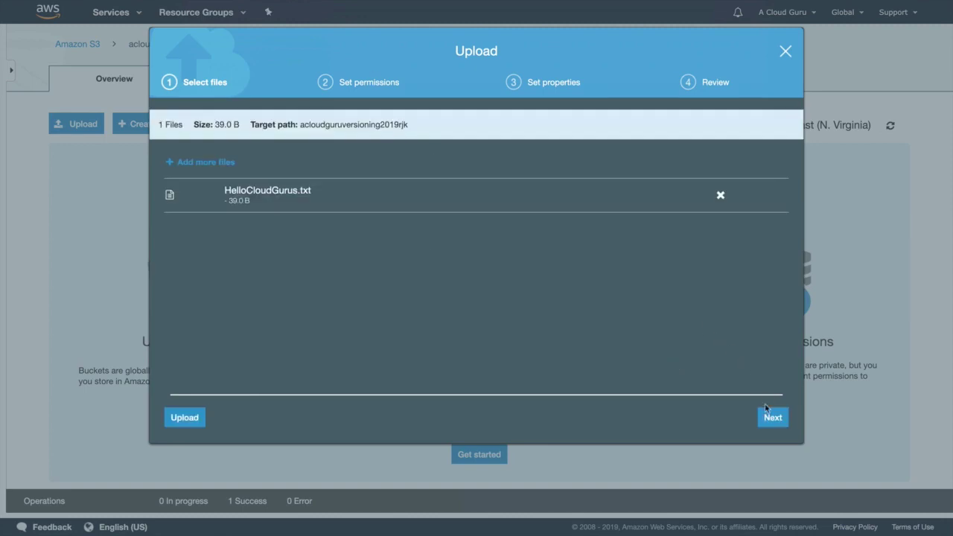
left_click(186, 417)
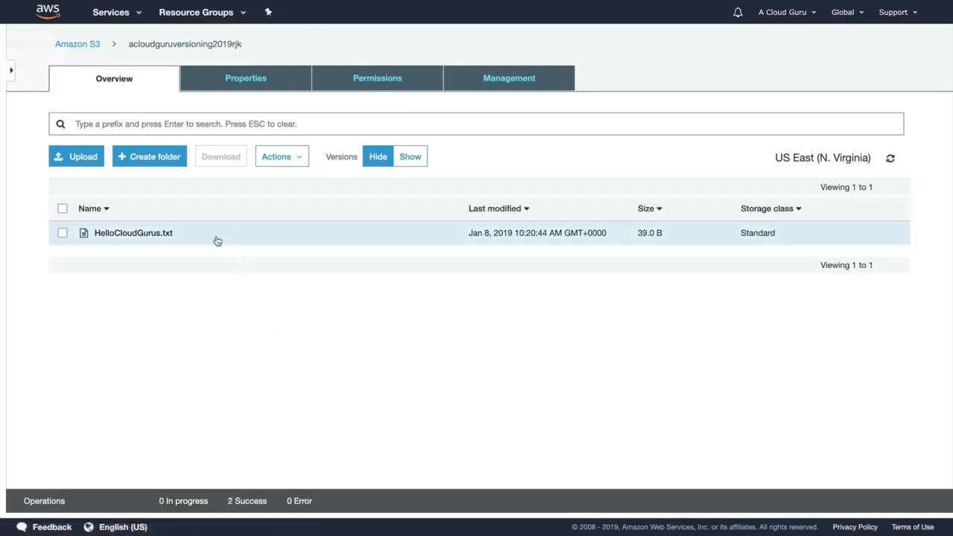
Make the uploaded HelloCloudGurus.txt object public
left_click(62, 233)
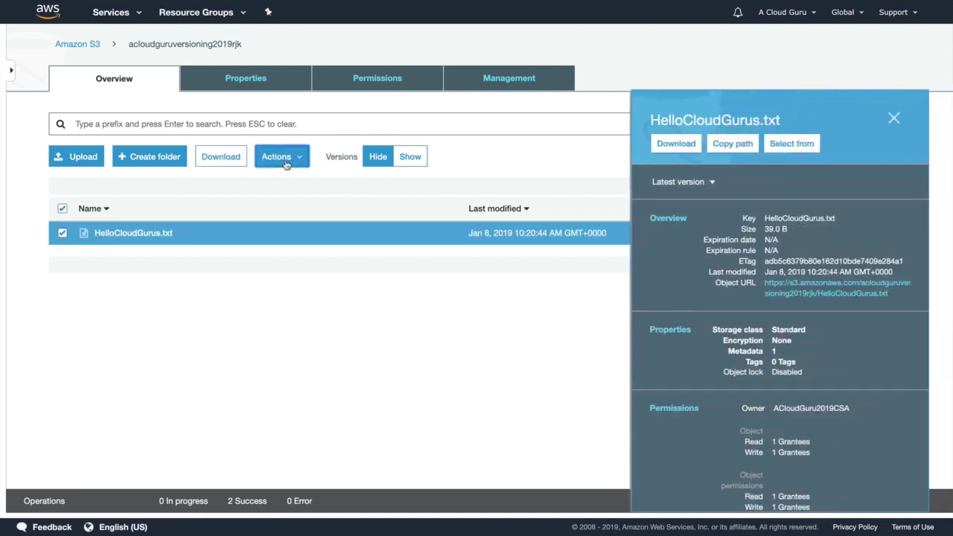
left_click(285, 163)
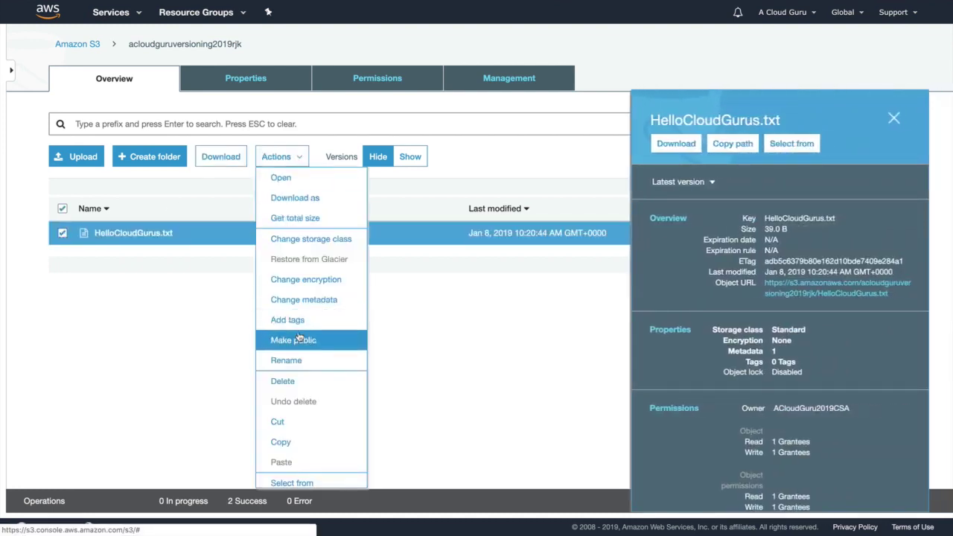
left_click(297, 340)
left_click(638, 417)
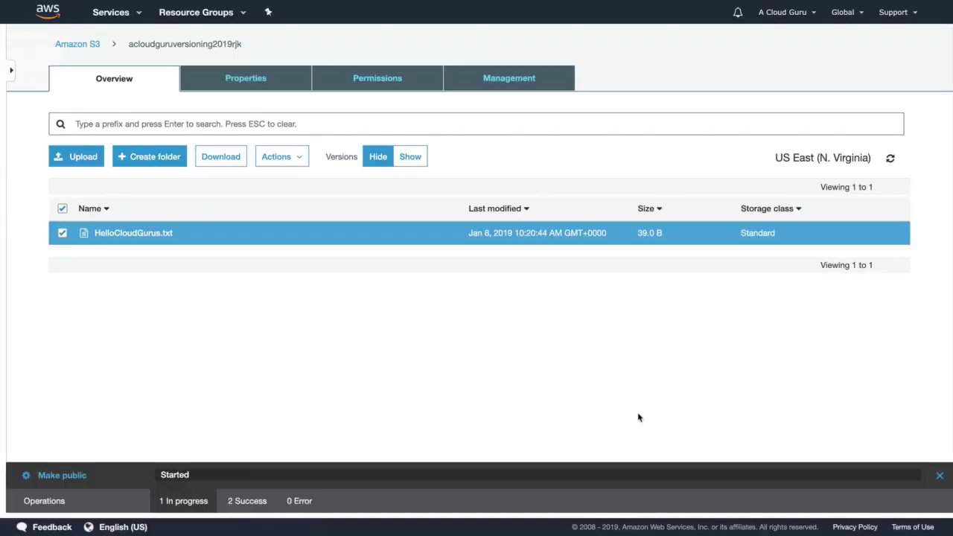
View the public HelloCloudGurus.txt through its object URL, and return to the bucket's file list
left_click(63, 235)
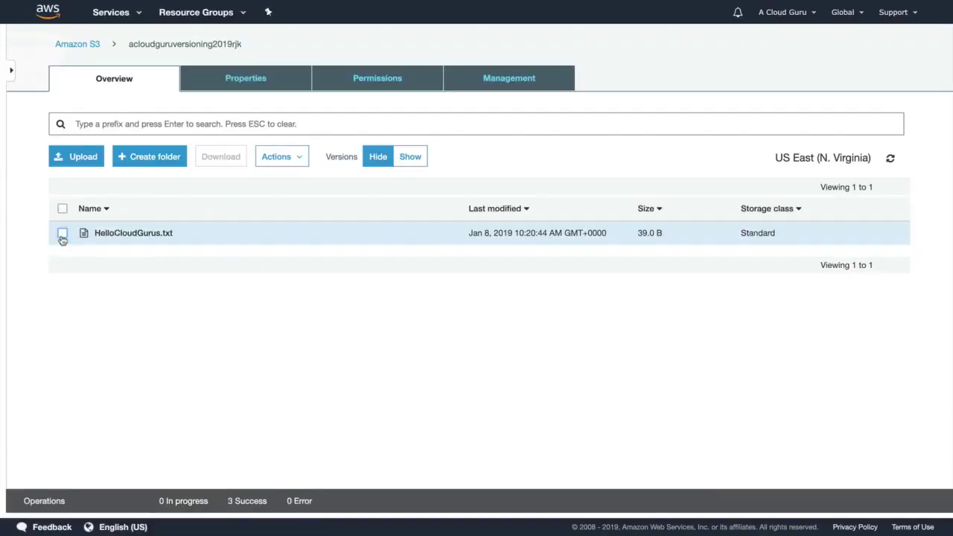
left_click(63, 234)
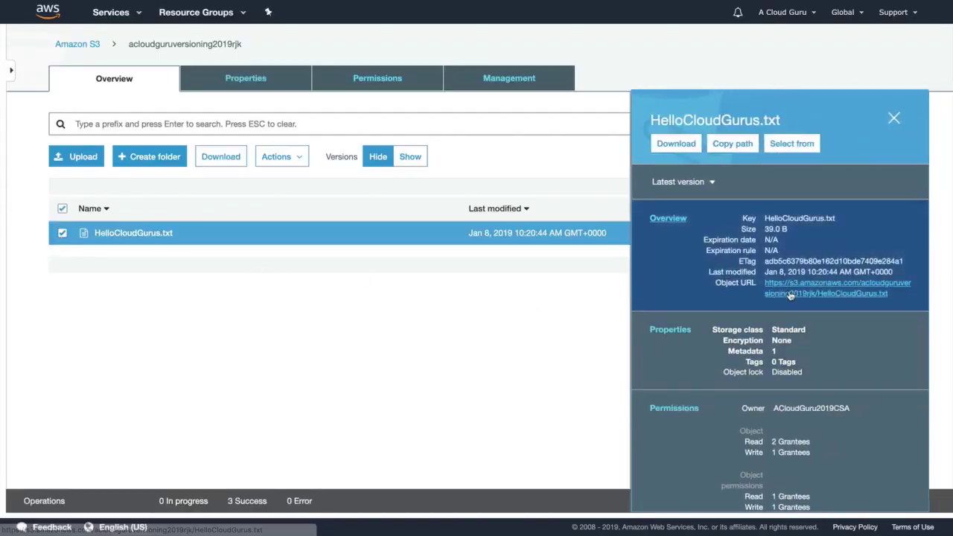
left_click(790, 294)
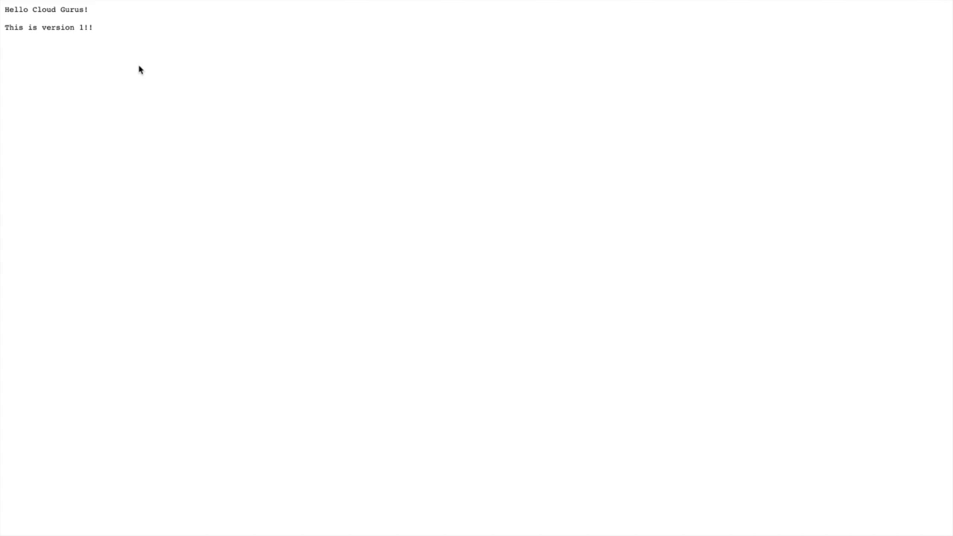
scroll(138, 69, "left", 5)
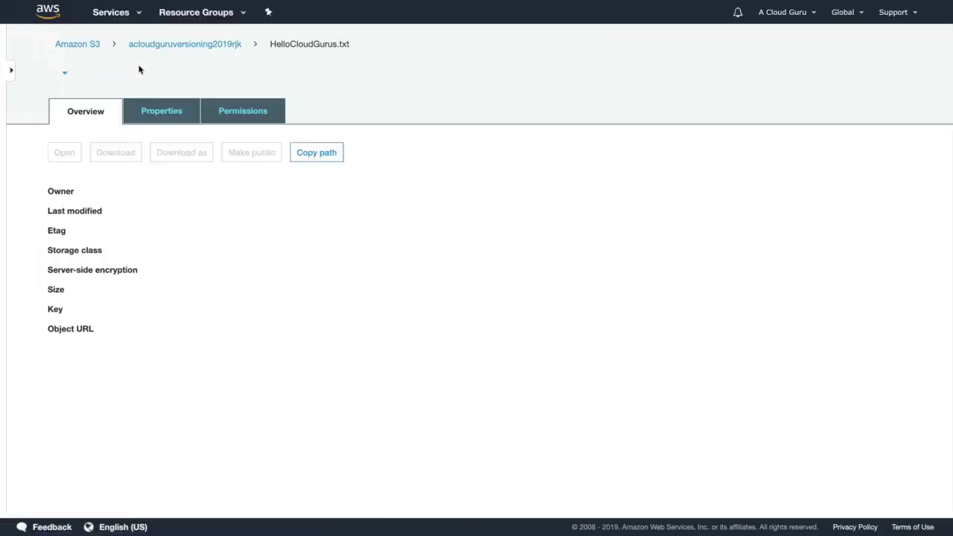
left_click(216, 43)
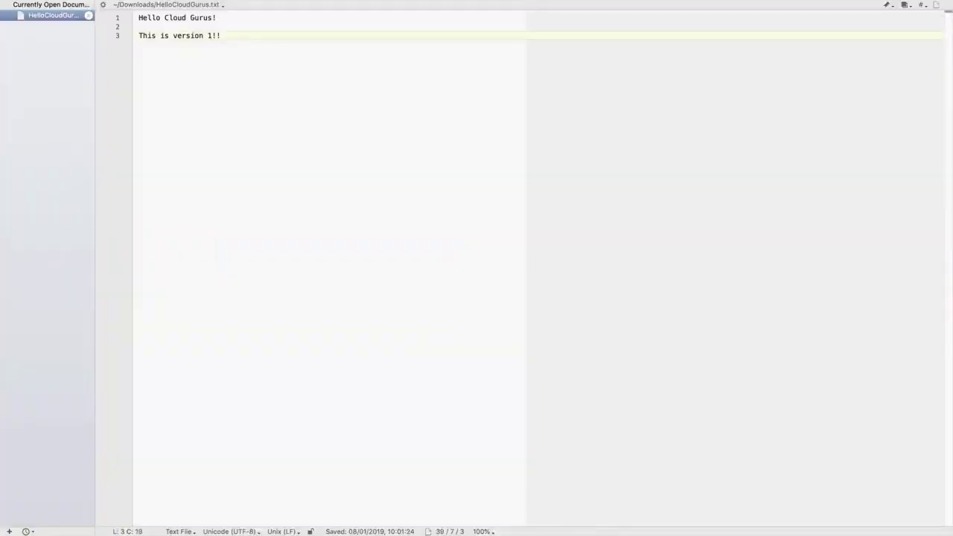
In the text editor, change HelloCloudGurus.txt to "This is version 2!!", add the line "This is a better version.", and save over the disk file
key("BackSpace")
key("Return")
key("Return")
type("This ")
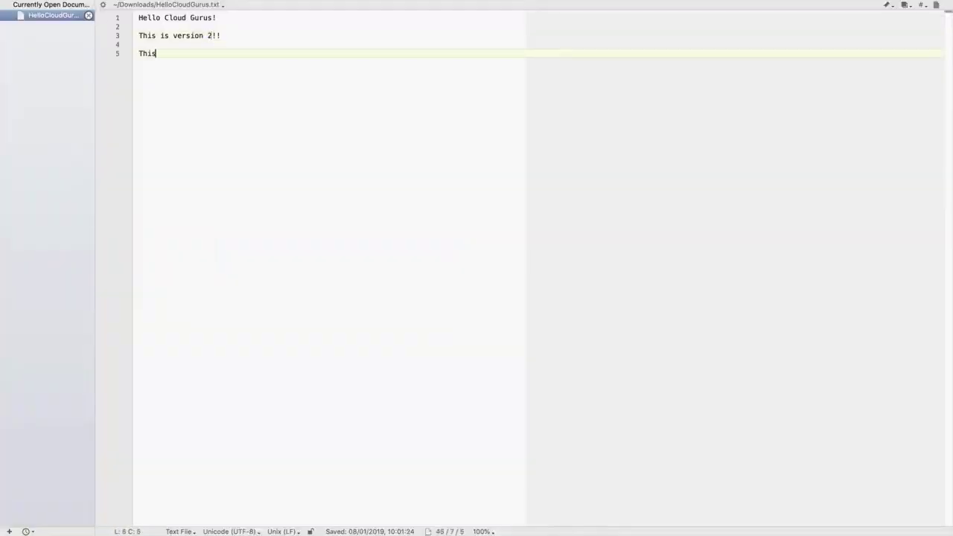
type("is a better v")
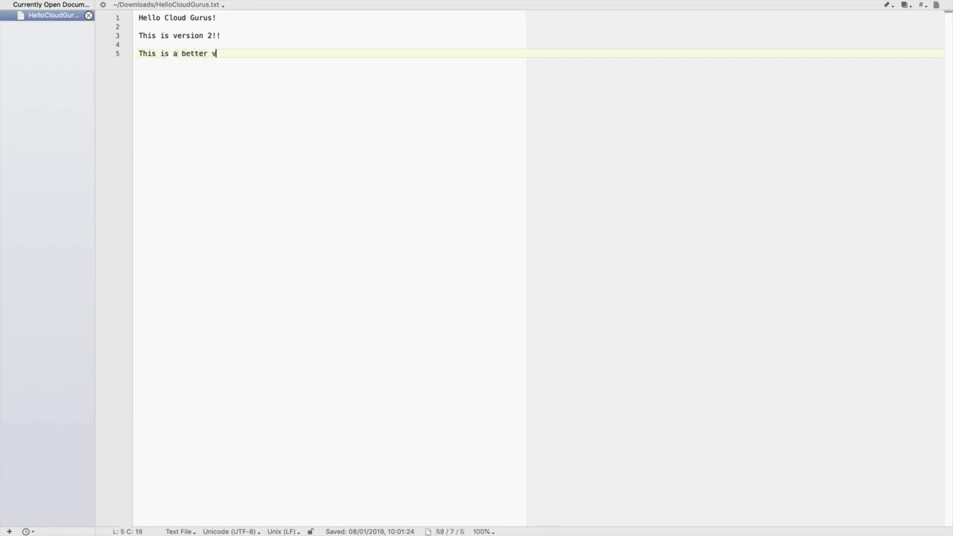
type("ersion.")
key("super+s")
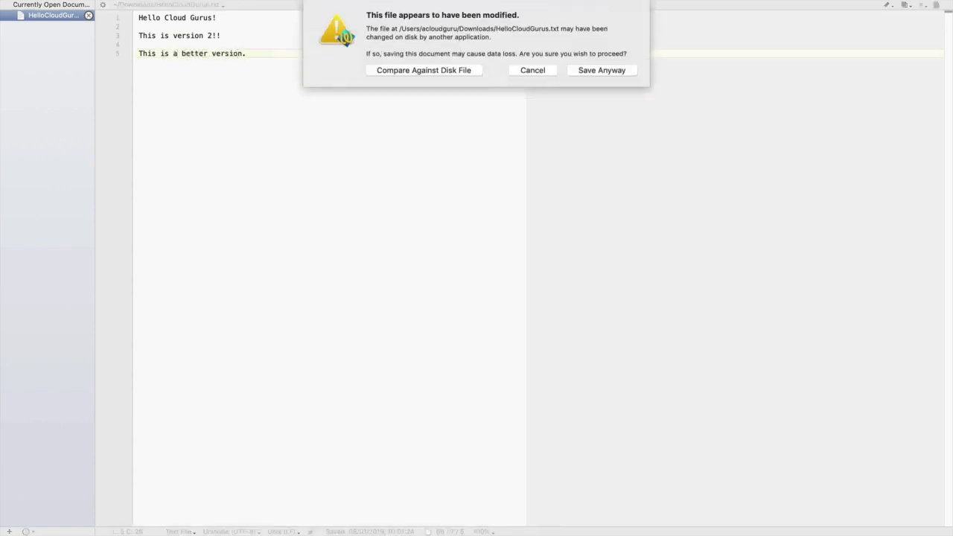
left_click(596, 70)
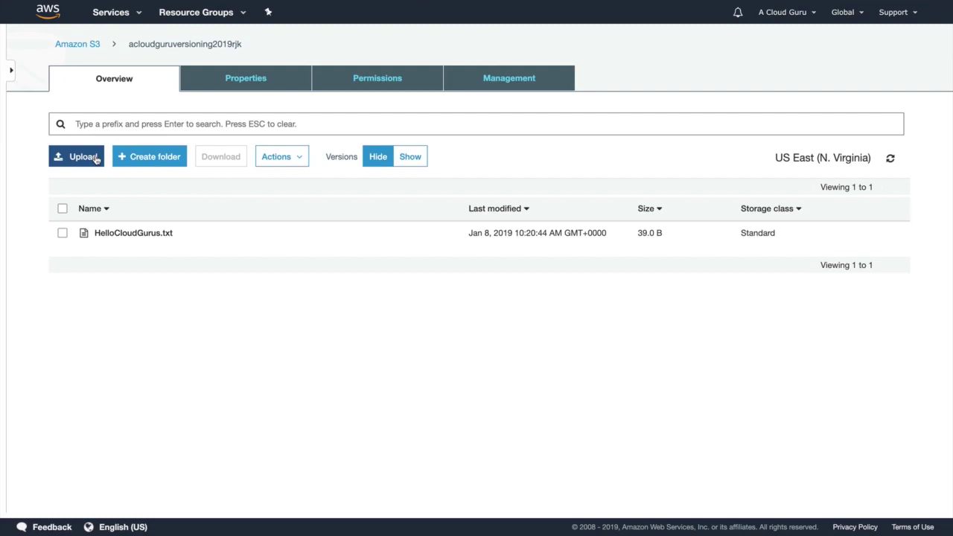
Upload the edited HelloCloudGurus.txt from Downloads to the bucket as a new version of the object
left_click(82, 156)
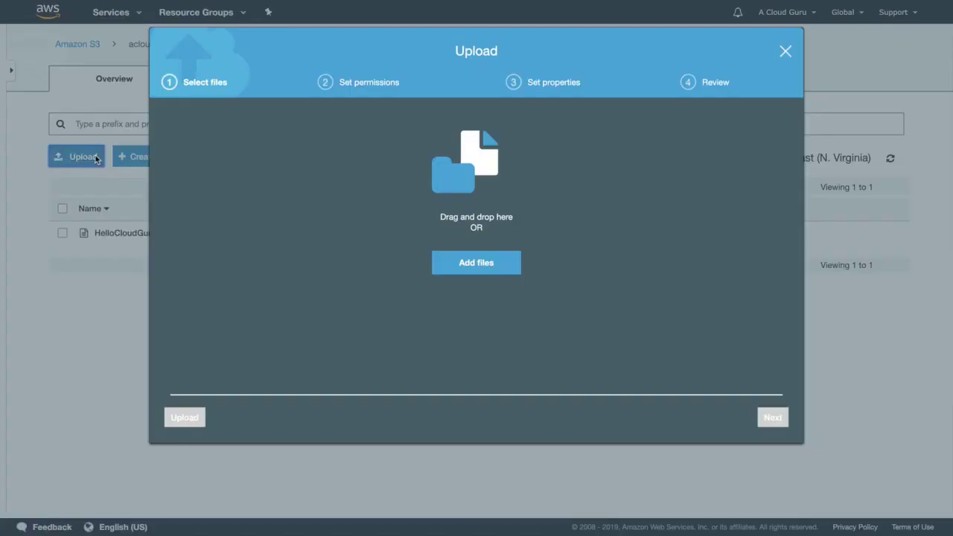
left_click(474, 266)
left_click(385, 59)
double_click(385, 58)
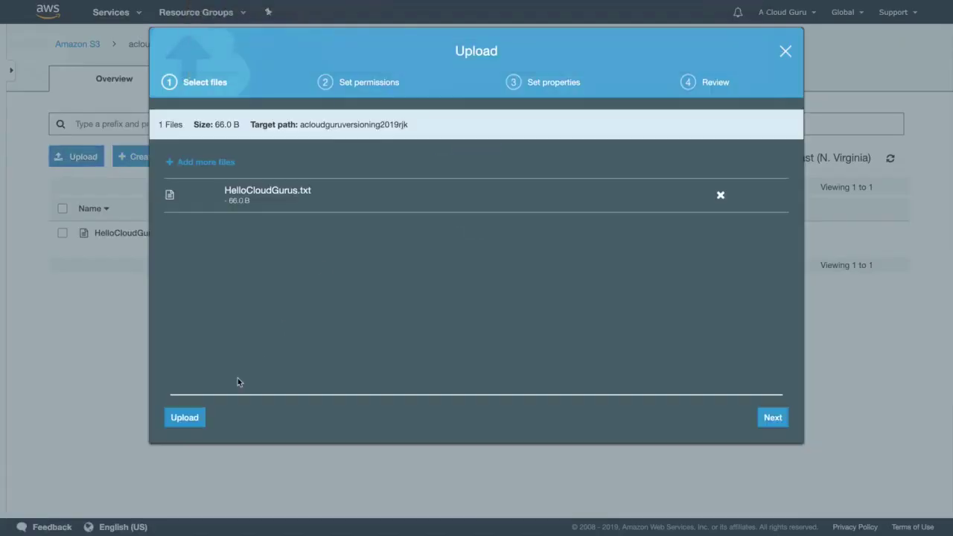
left_click(195, 417)
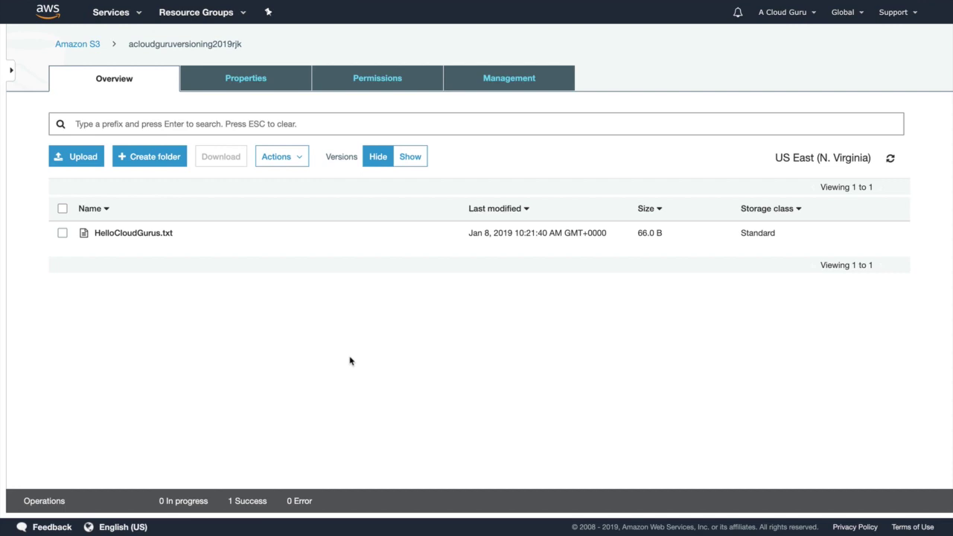
Try to view the newly uploaded HelloCloudGurus.txt through its object URL, and return to the bucket's file list
left_click(63, 233)
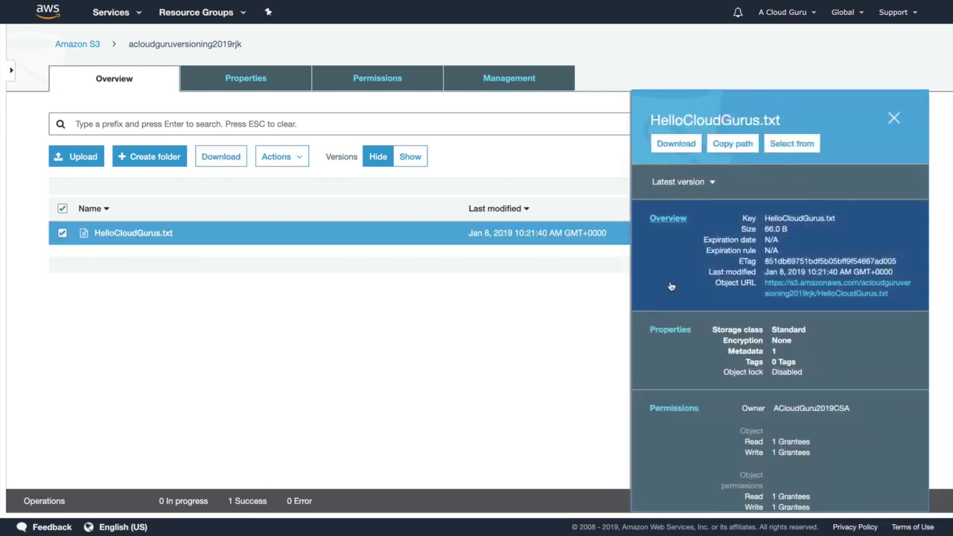
left_click(795, 292)
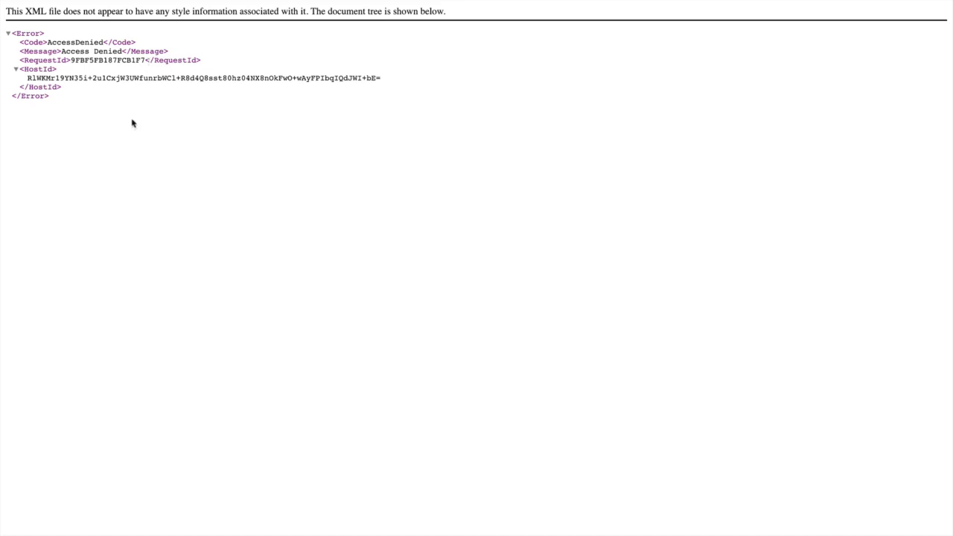
scroll(132, 123, "left", 5)
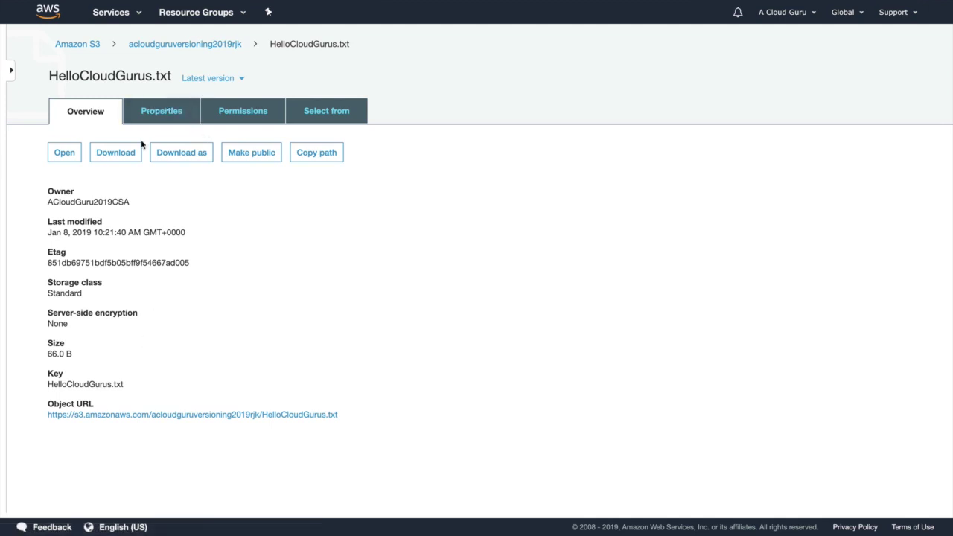
left_click(221, 55)
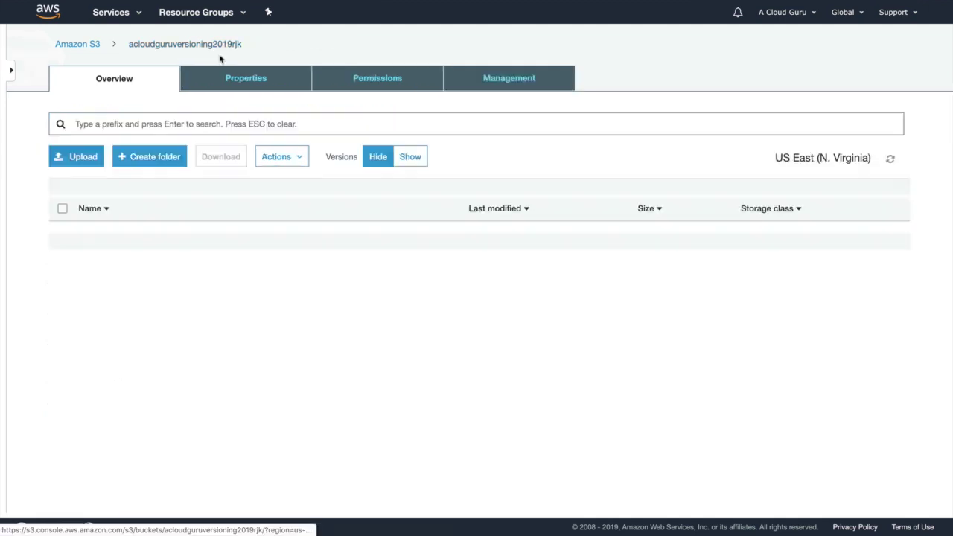
Make the latest version of HelloCloudGurus.txt public
left_click(62, 233)
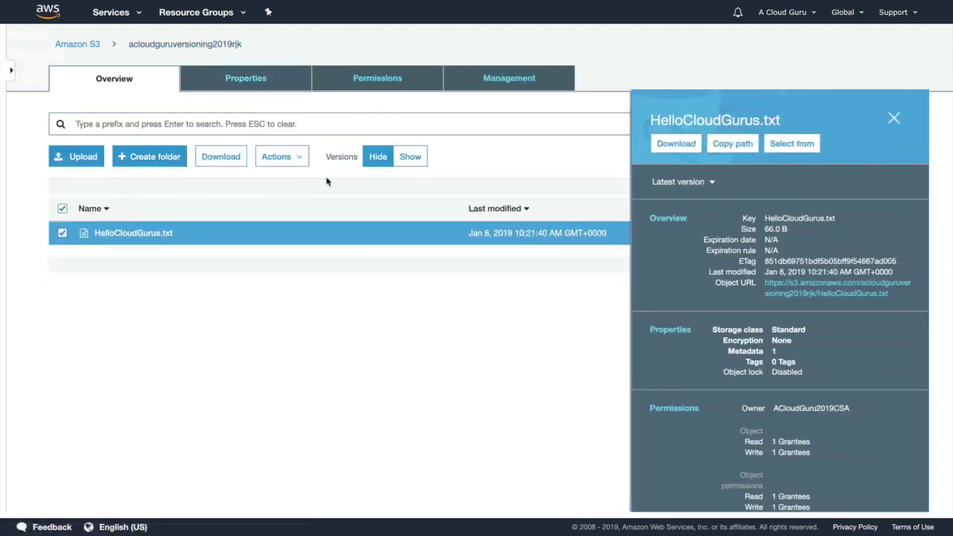
left_click(306, 164)
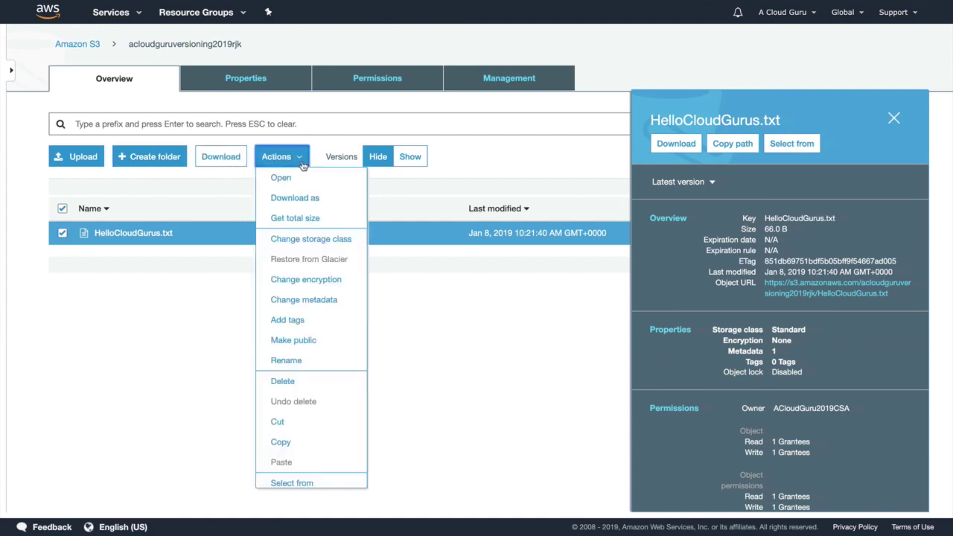
left_click(298, 340)
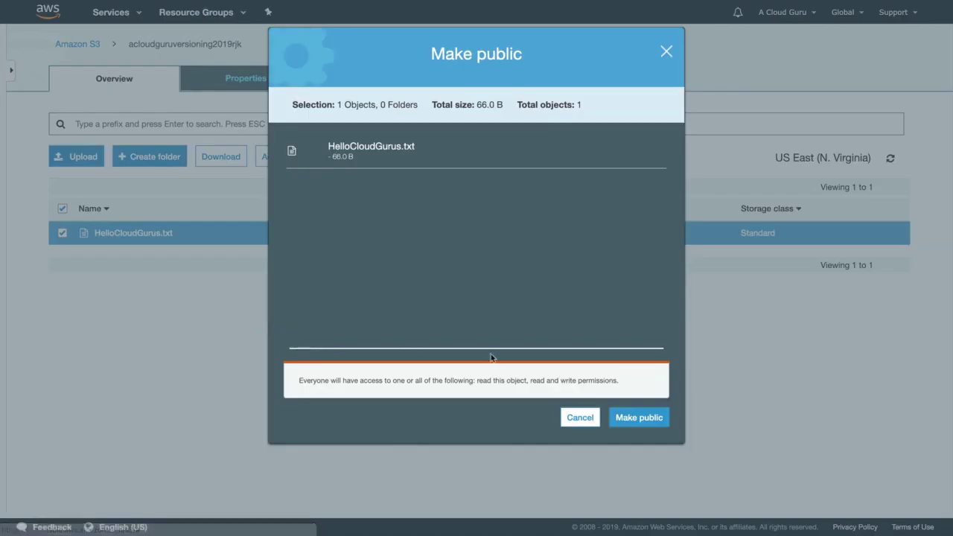
left_click(642, 419)
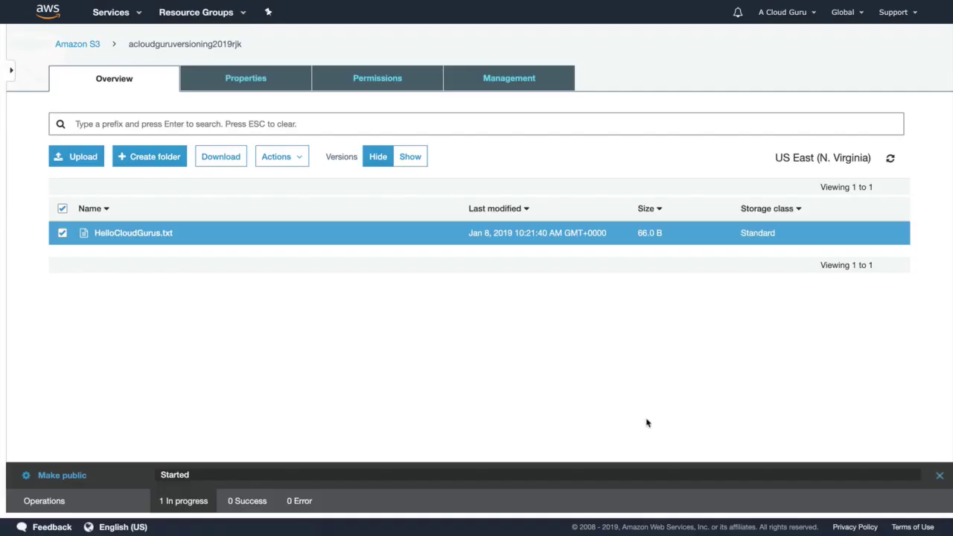
View HelloCloudGurus.txt through its object URL, and return to the bucket with all object versions shown
left_click(134, 233)
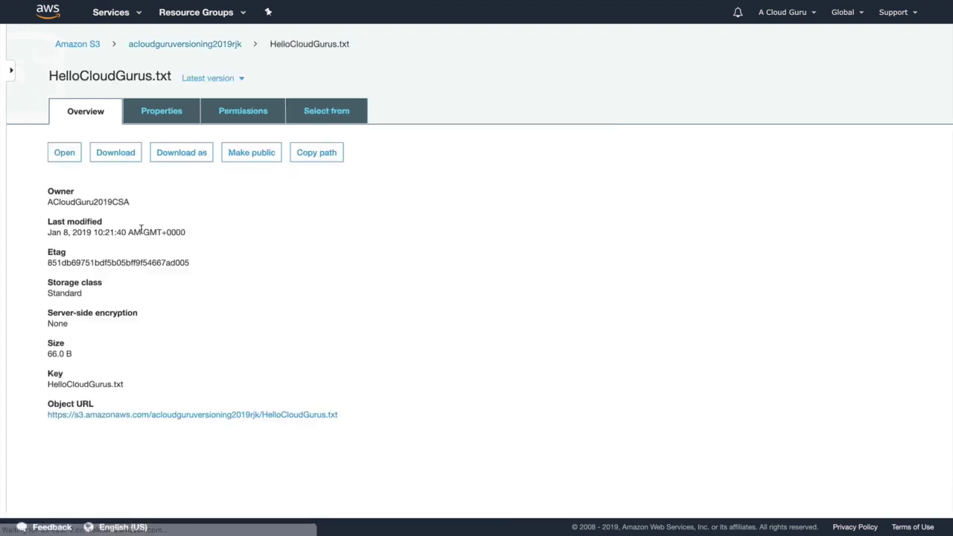
left_click(245, 414)
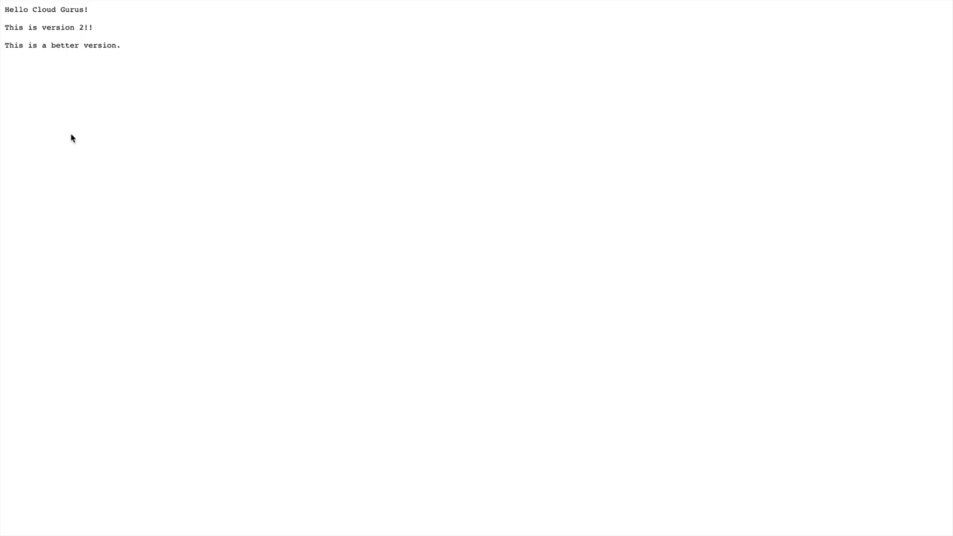
key("alt+Left")
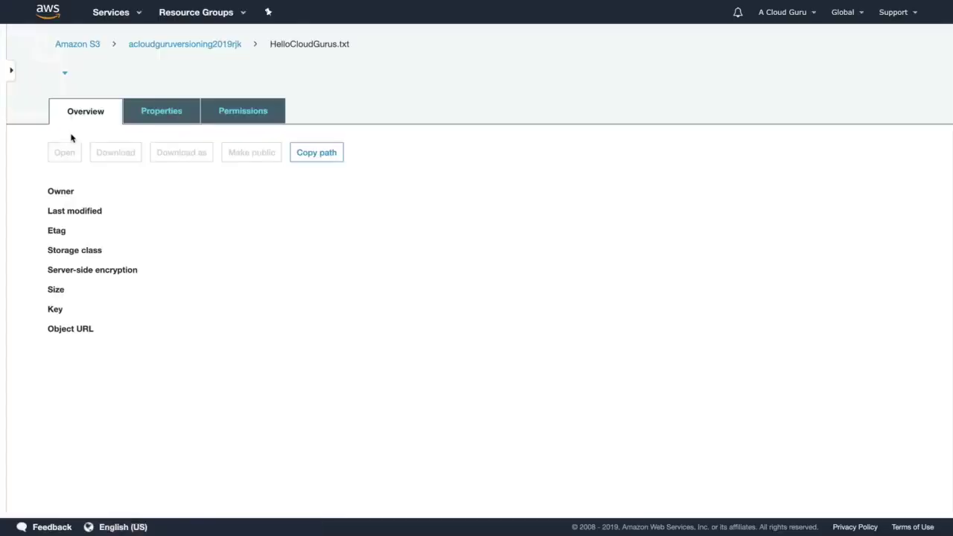
left_click(222, 45)
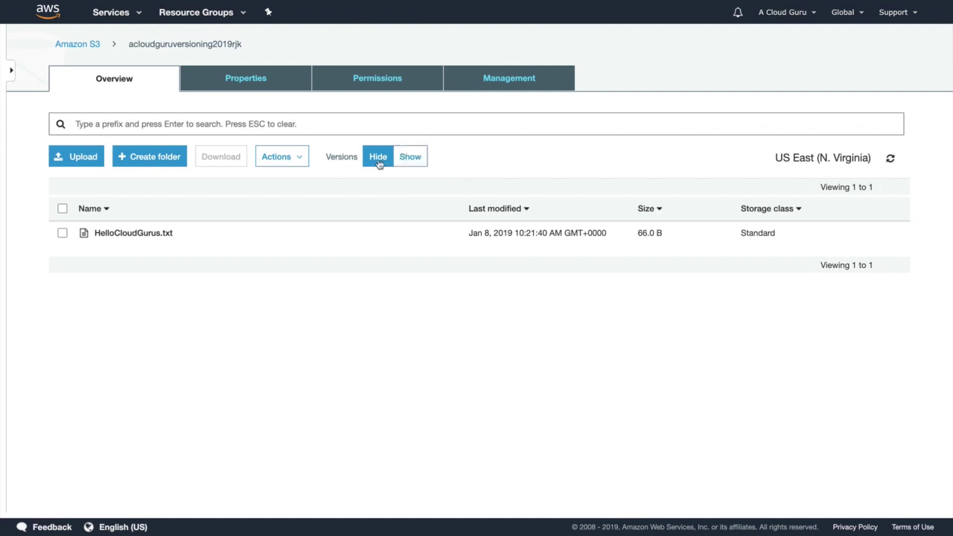
left_click(406, 164)
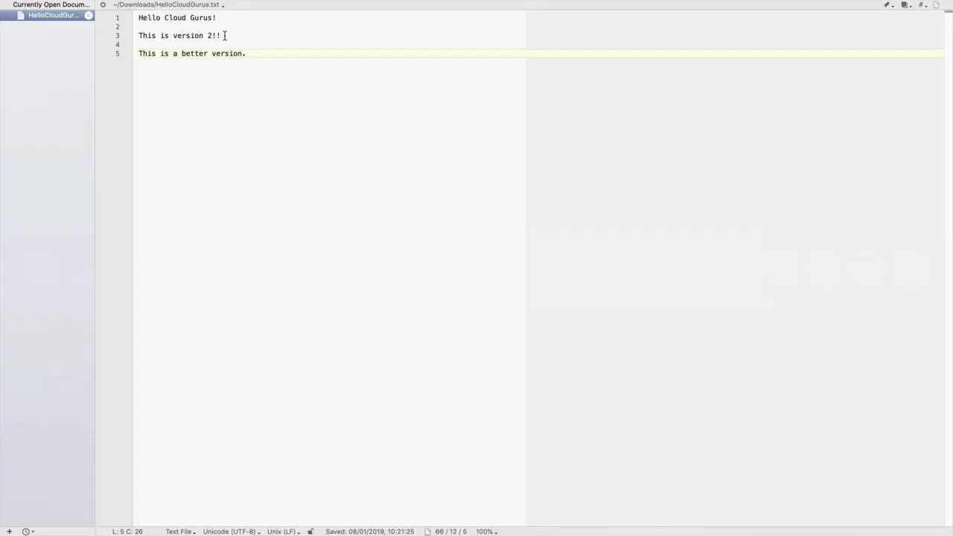
In the text editor, change the lines of HelloCloudGurus.txt to "This is version 3!!" and "This is a best version."
left_click(208, 35)
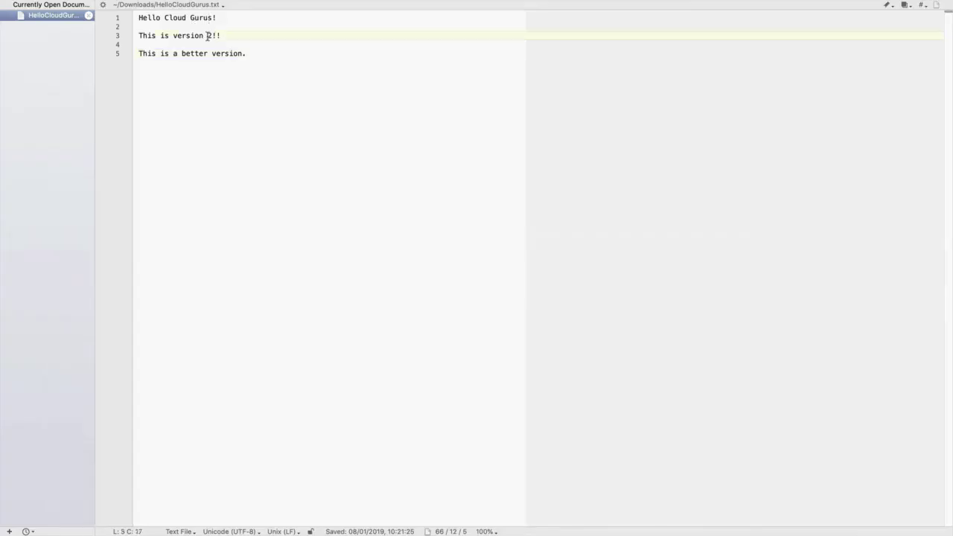
key("BackSpace")
type("4")
left_click(208, 53)
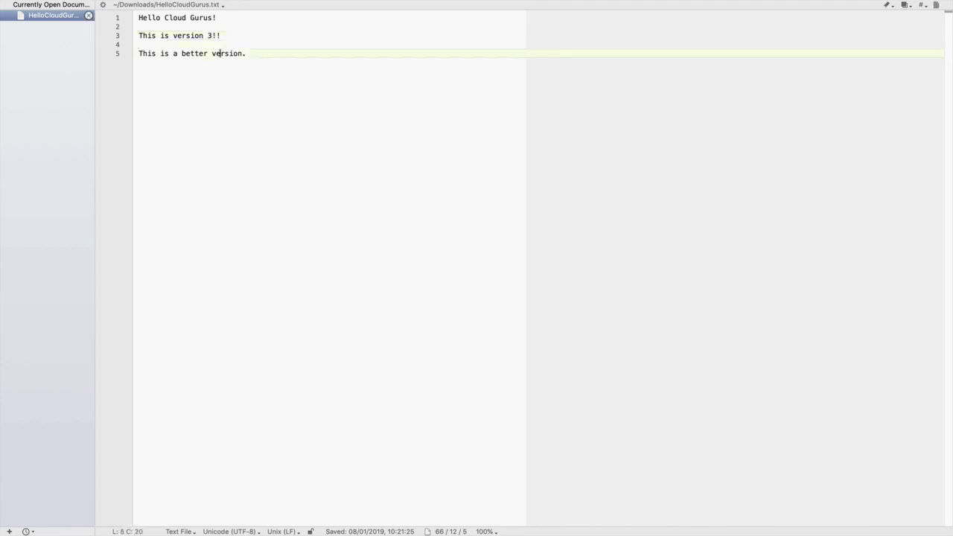
key("BackSpace")
key("BackSpace")
key("BackSpace")
key("BackSpace")
type("st")
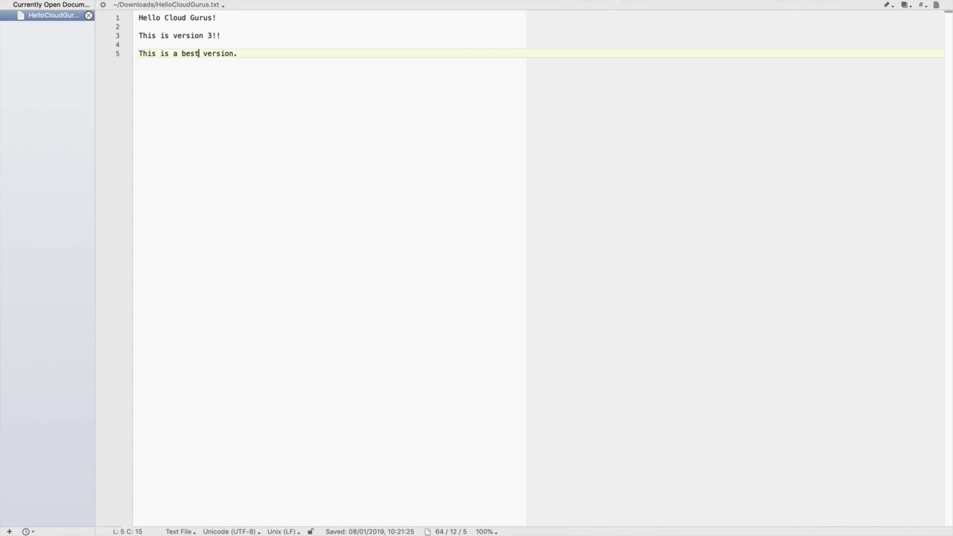
Add the line "dasjhkfkljasdhwlkjads" at the end of HelloCloudGurus.txt, separated by a blank line, and save the file
key("Return")
key("Return")
type("dasjhkfkljasdhwlkjads")
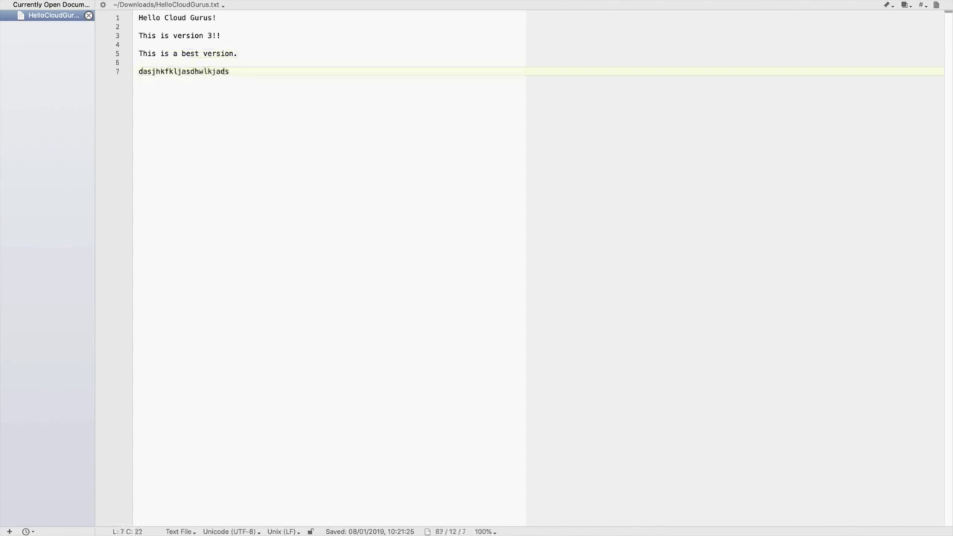
key("super+s")
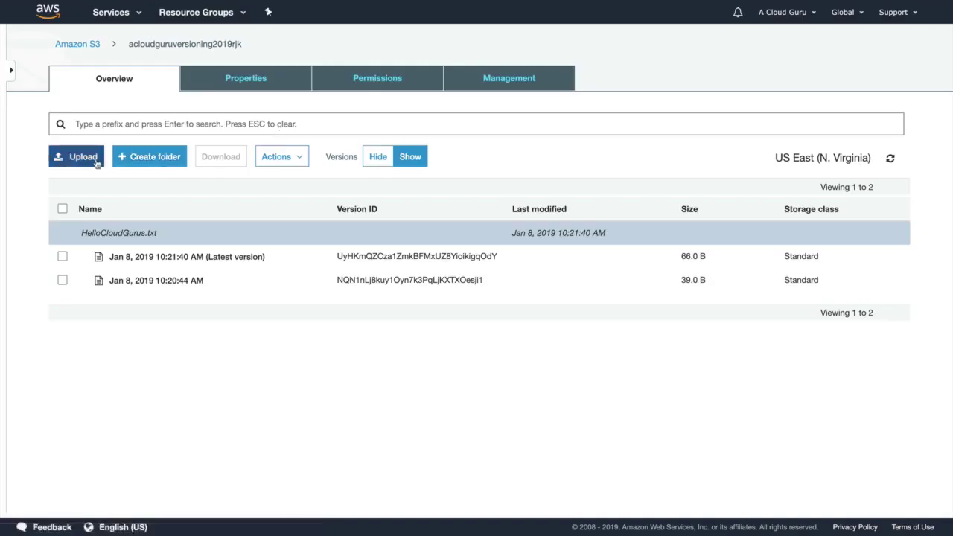
Switch to the S3 console and upload the edited HelloCloudGurus.txt from Downloads to the bucket as a third version
left_click(92, 158)
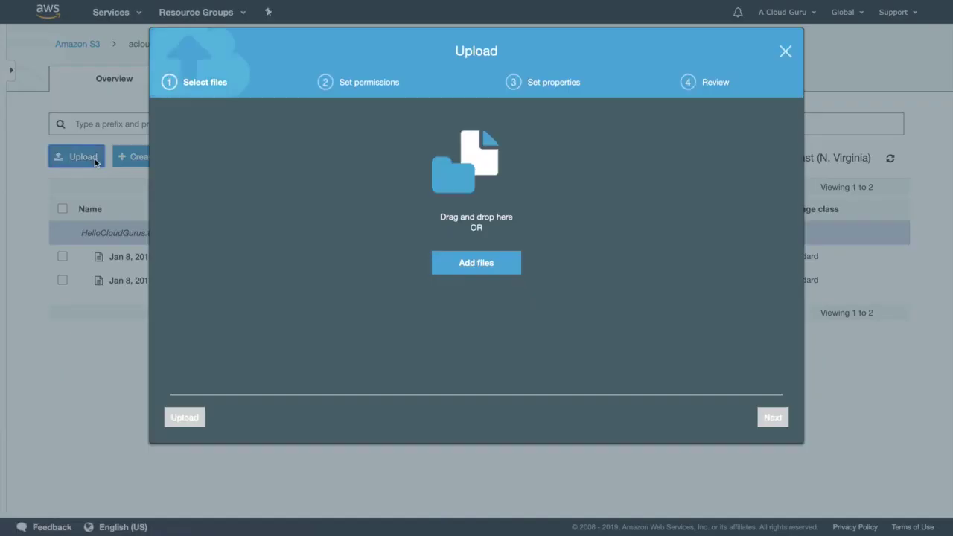
left_click(481, 268)
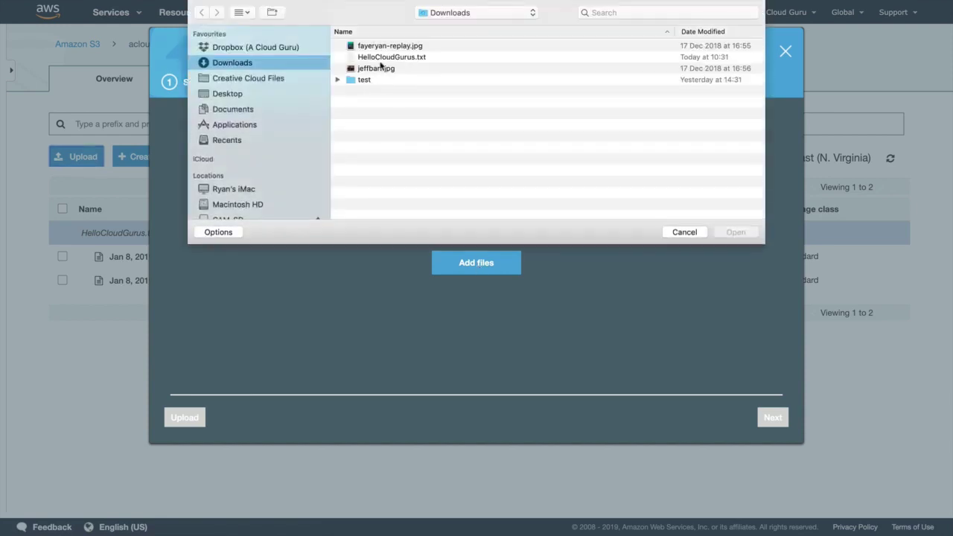
double_click(378, 59)
left_click(184, 417)
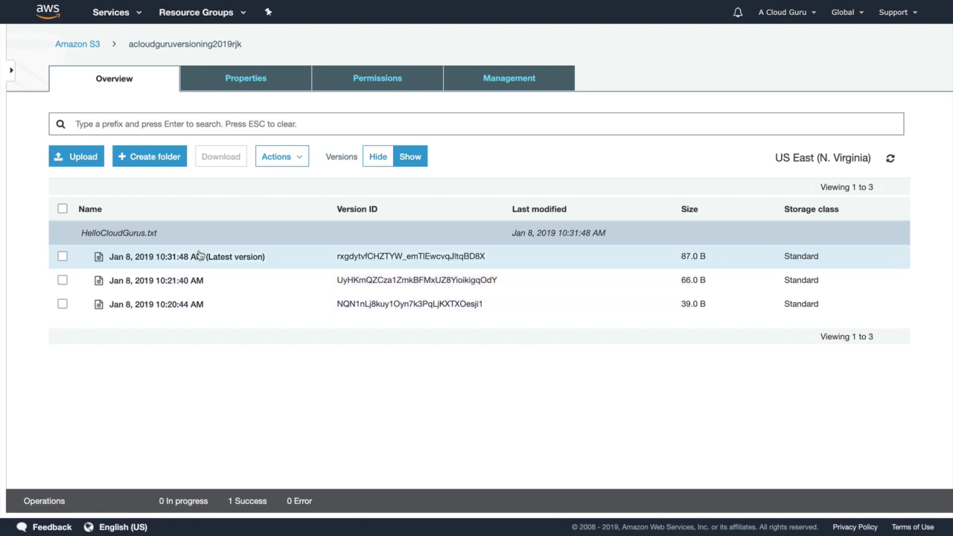
Try to view the 10:31:48 AM latest version through its version-specific object URL, and return to the version list
left_click(63, 256)
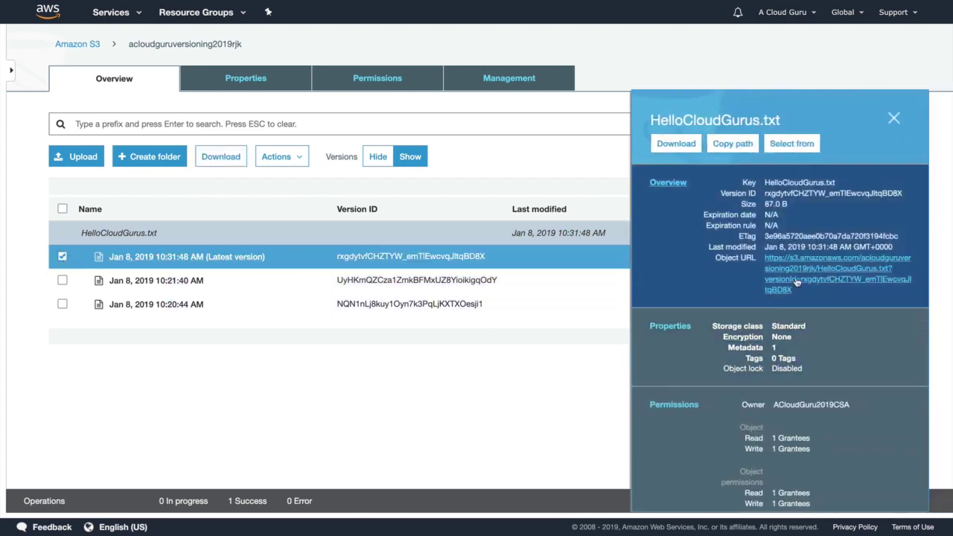
left_click(797, 281)
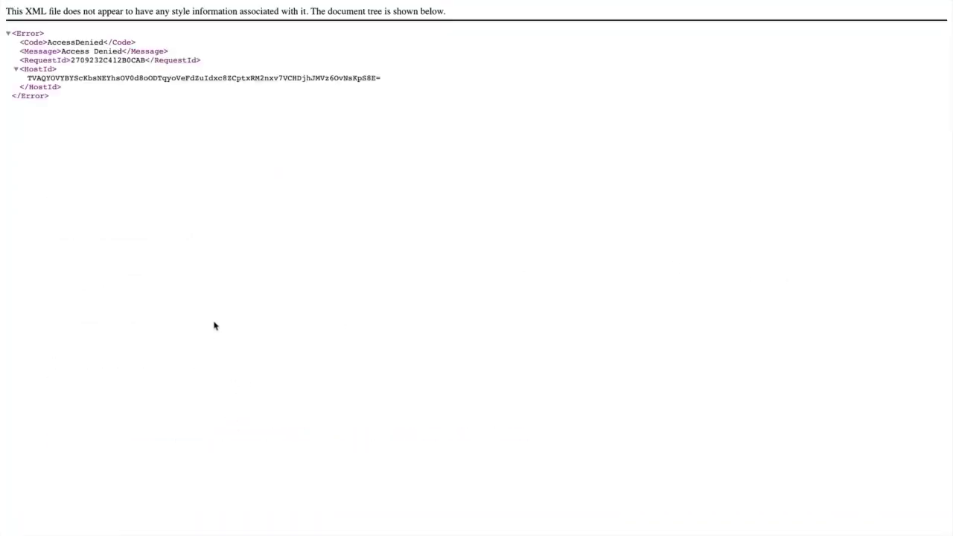
scroll(168, 320, "left", 5)
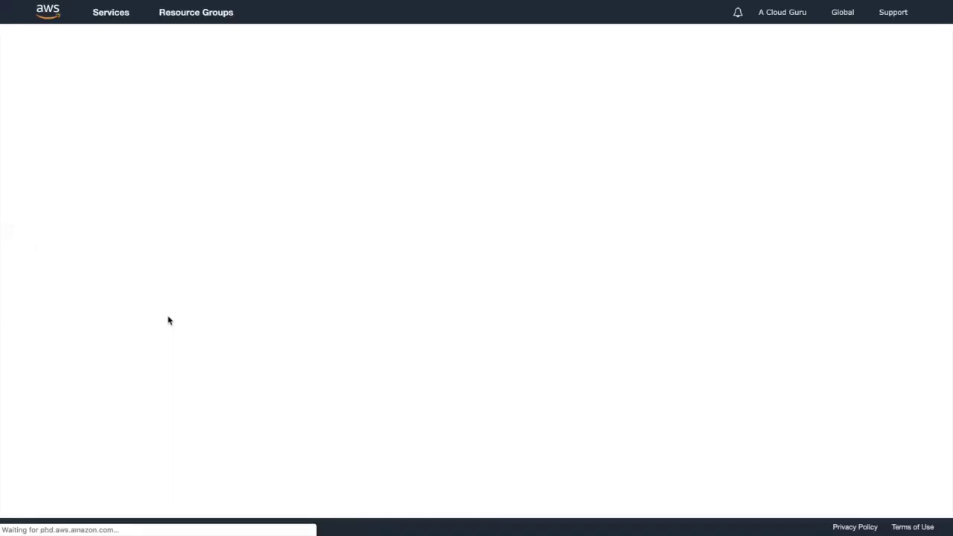
Make the 10:31:48 AM latest version of HelloCloudGurus.txt public
left_click(63, 256)
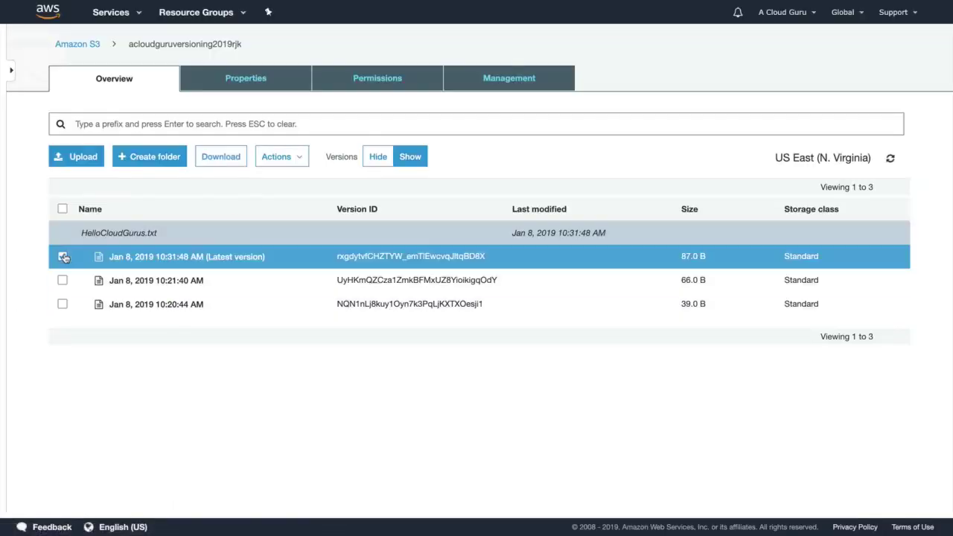
left_click(274, 157)
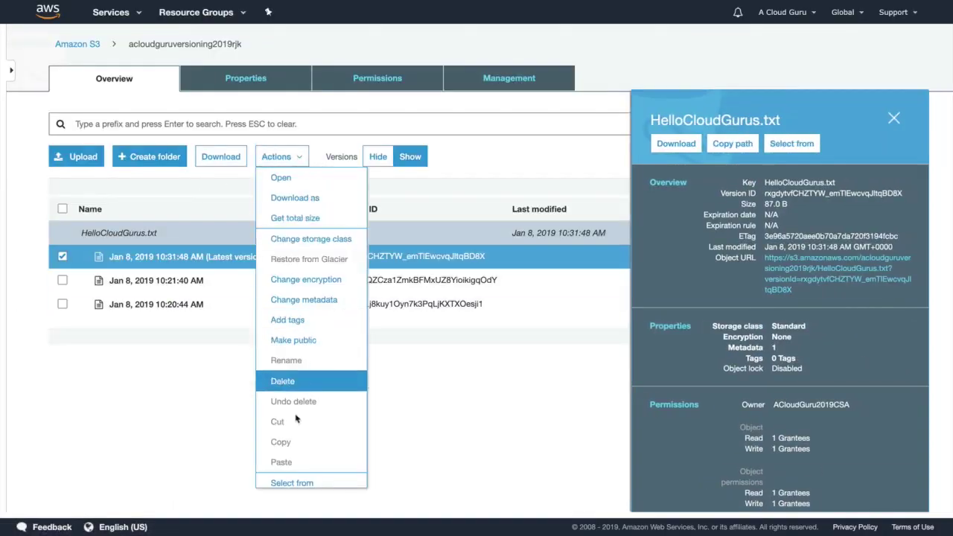
left_click(295, 340)
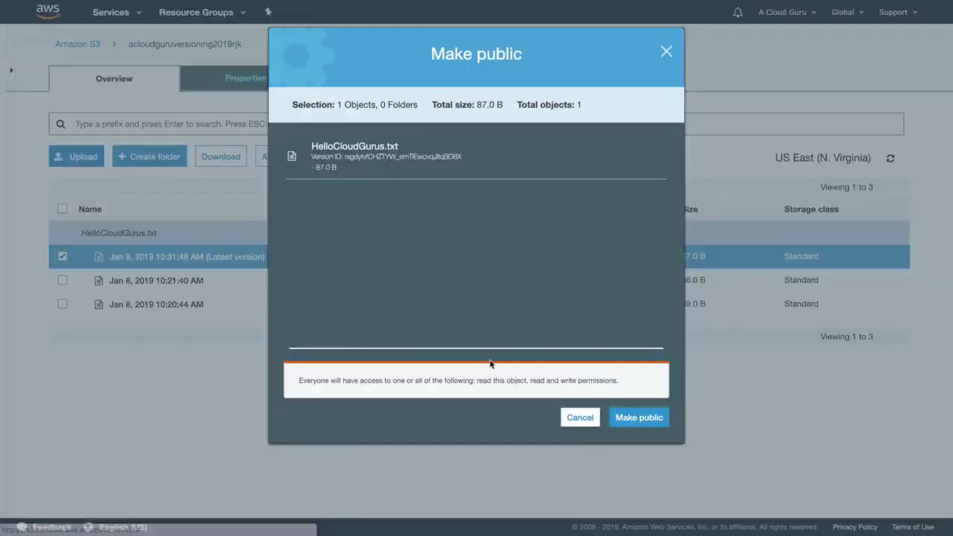
left_click(638, 418)
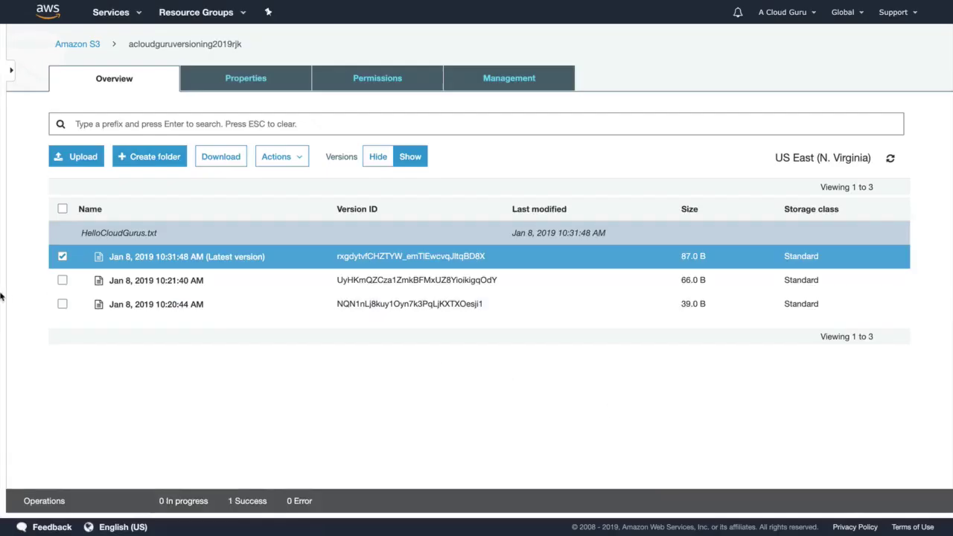
View the original 10:20:44 AM version of HelloCloudGurus.txt through its version-specific object URL, and return to the bucket's version list
left_click(62, 304)
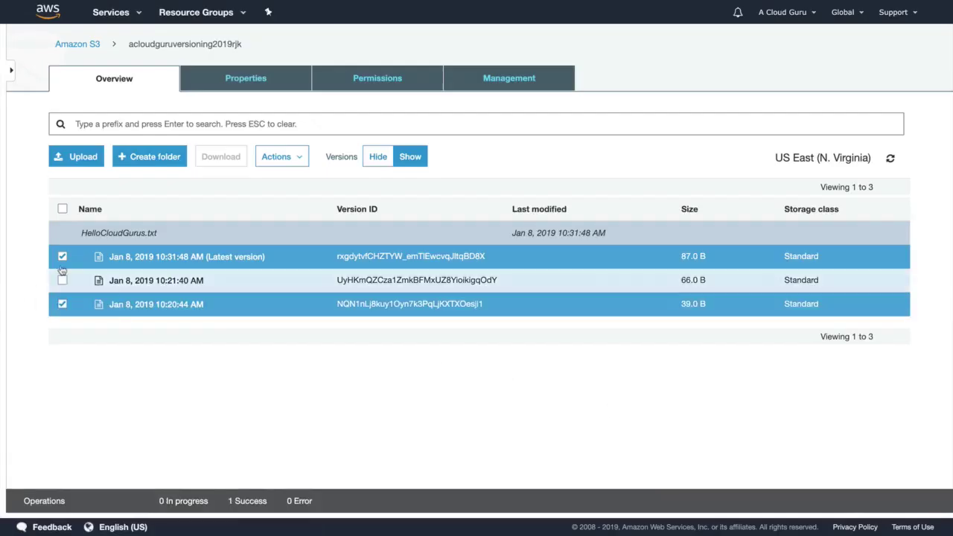
left_click(63, 256)
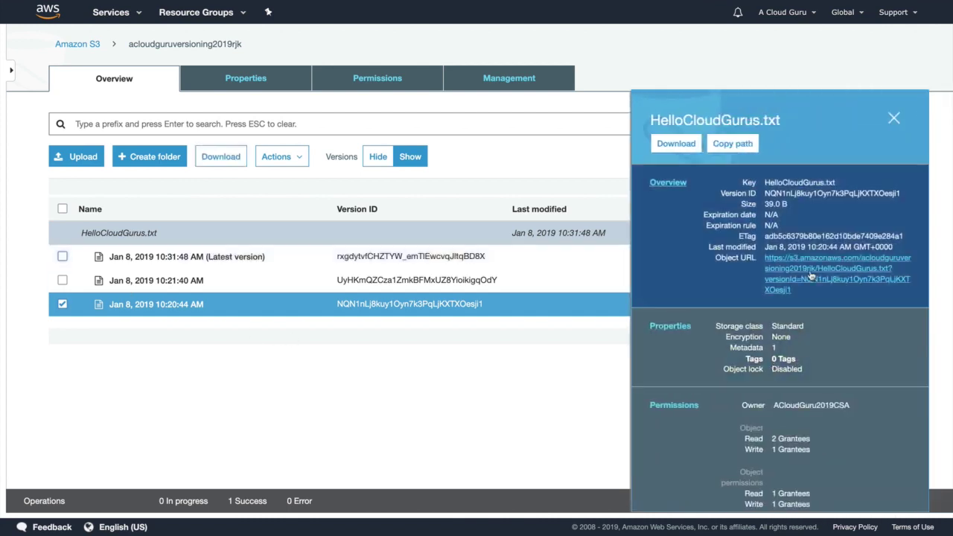
left_click(810, 274)
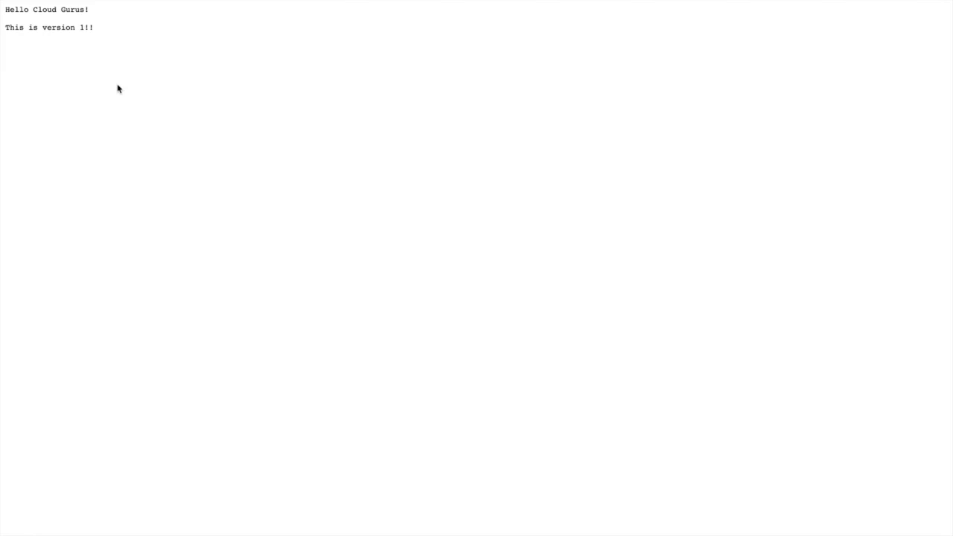
key("super+Left")
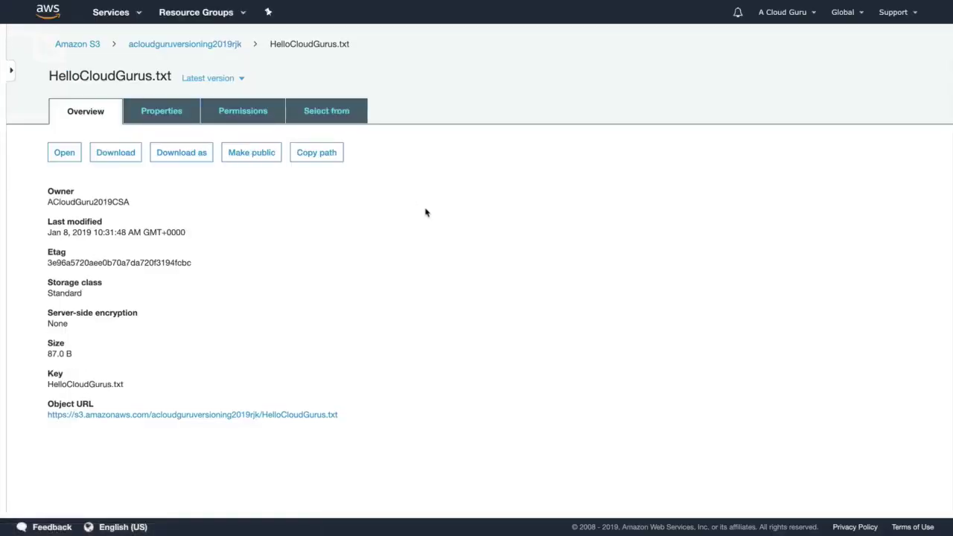
left_click(186, 45)
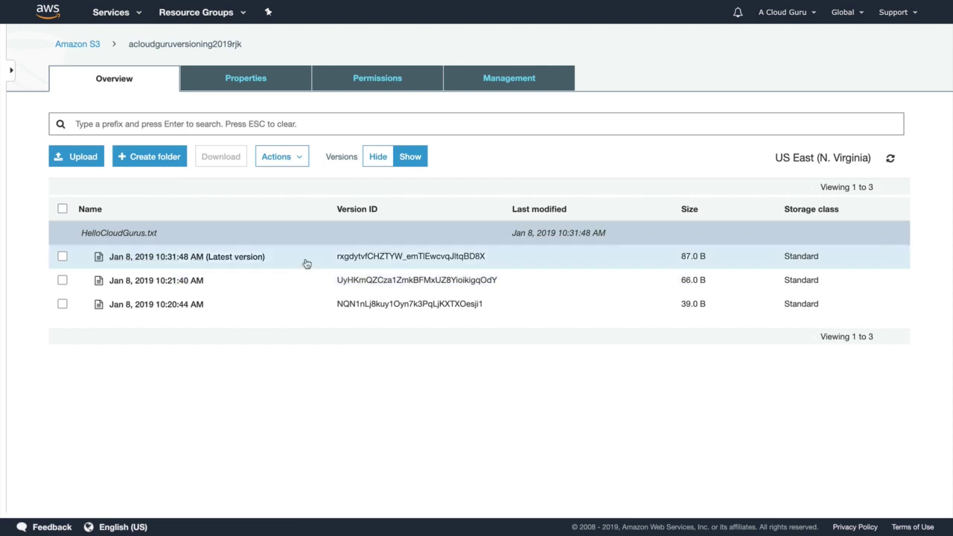
Hide the object versions and delete HelloCloudGurus.txt from the acloudguruversioning2019rjk bucket
left_click(385, 158)
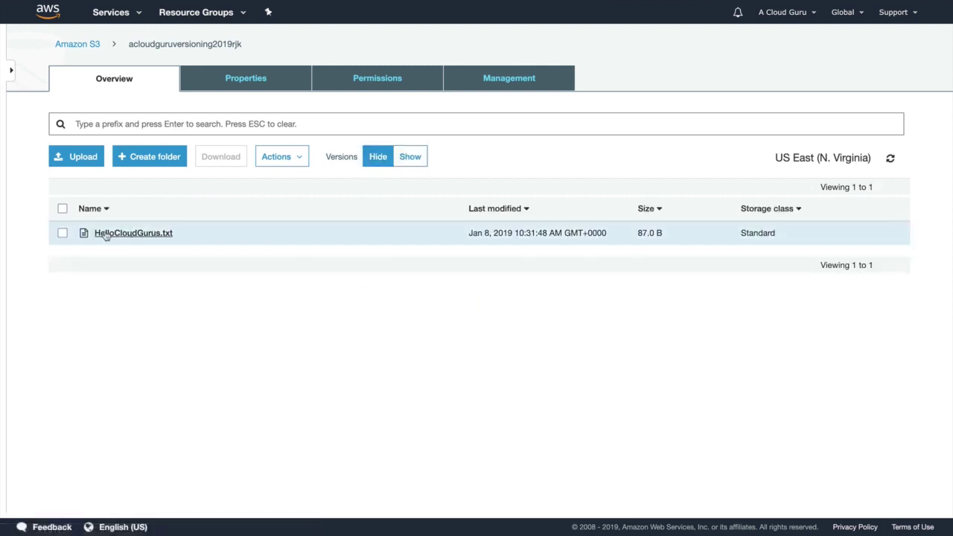
left_click(62, 233)
left_click(282, 156)
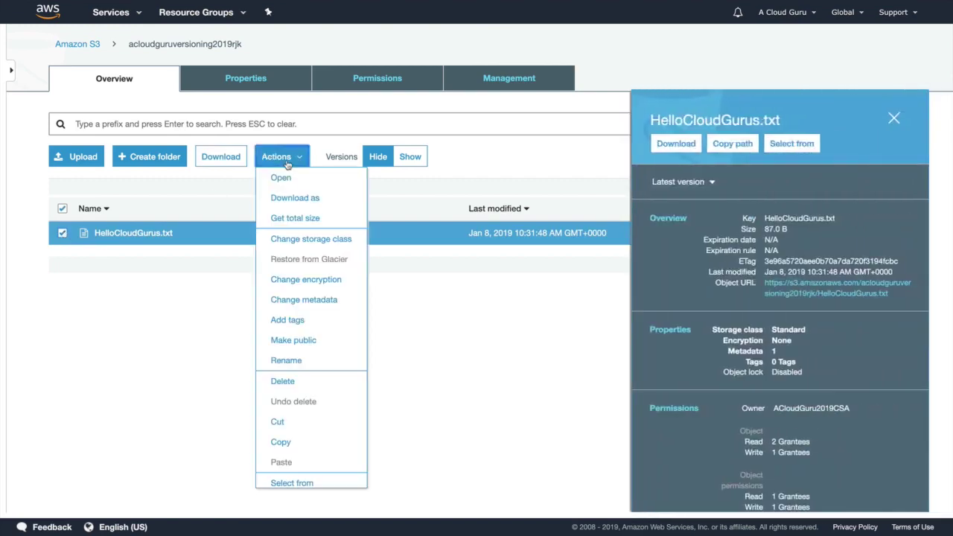
left_click(287, 380)
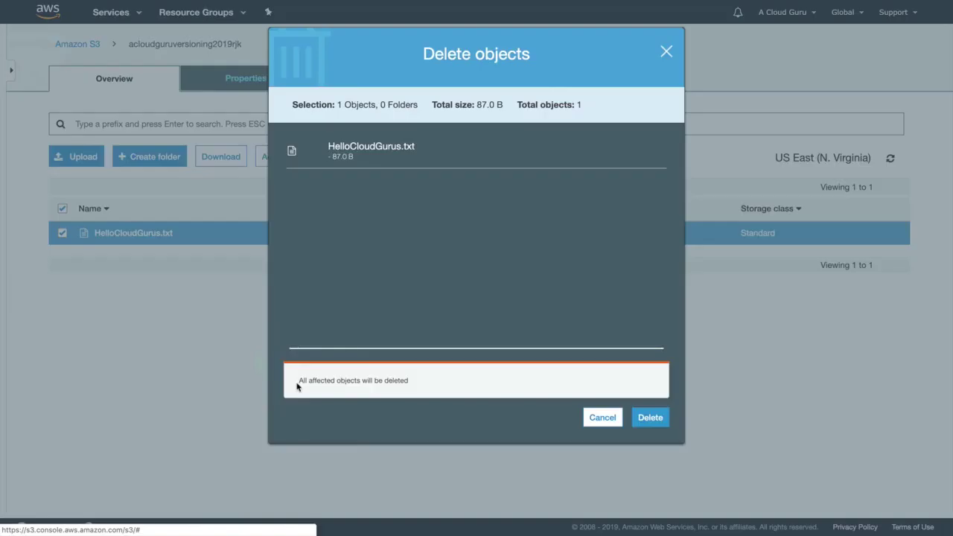
left_click(652, 417)
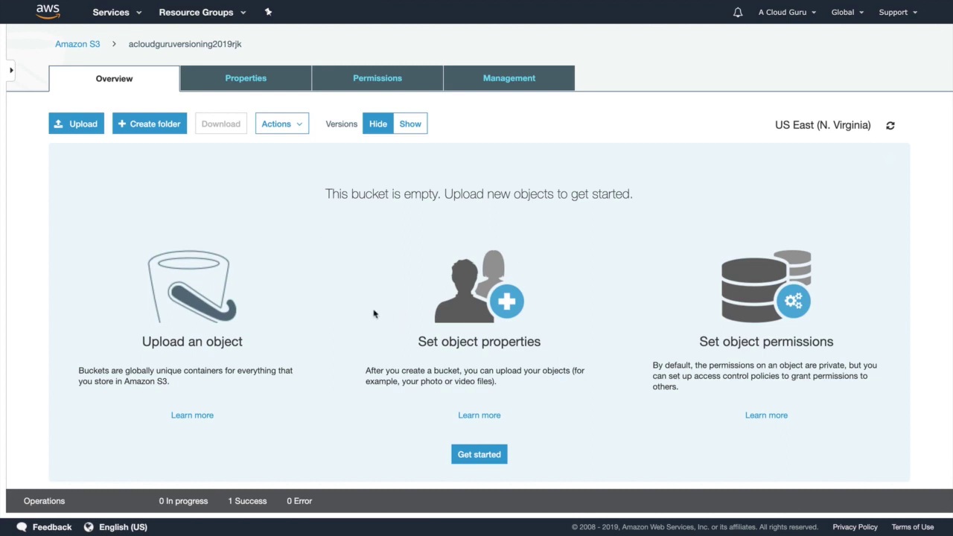
Show the object versions and delete the 10:32:47 AM delete marker to restore HelloCloudGurus.txt
left_click(412, 123)
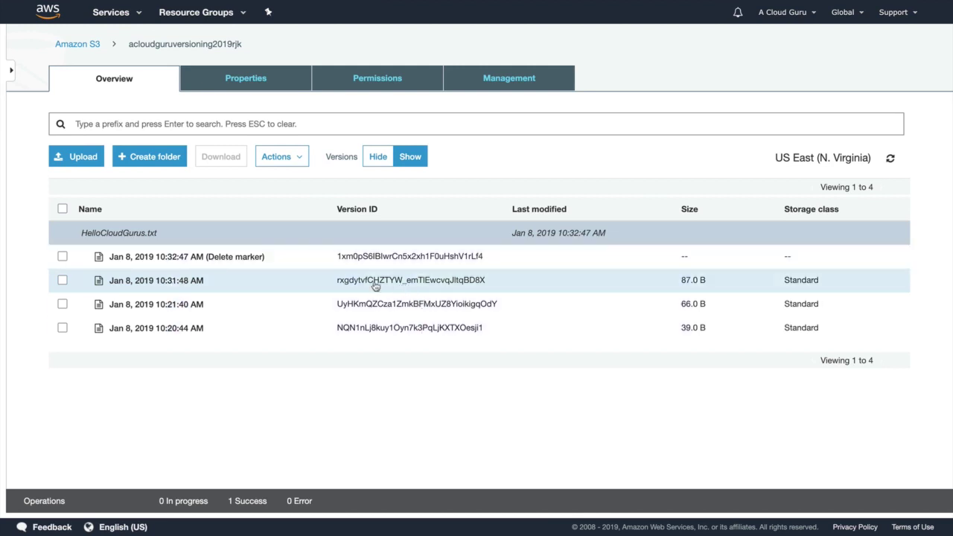
left_click(62, 258)
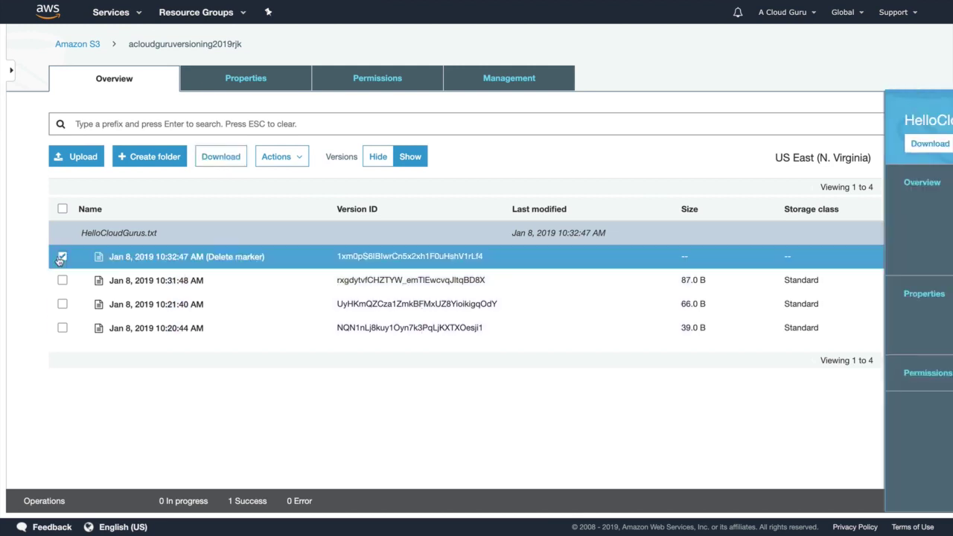
left_click(276, 158)
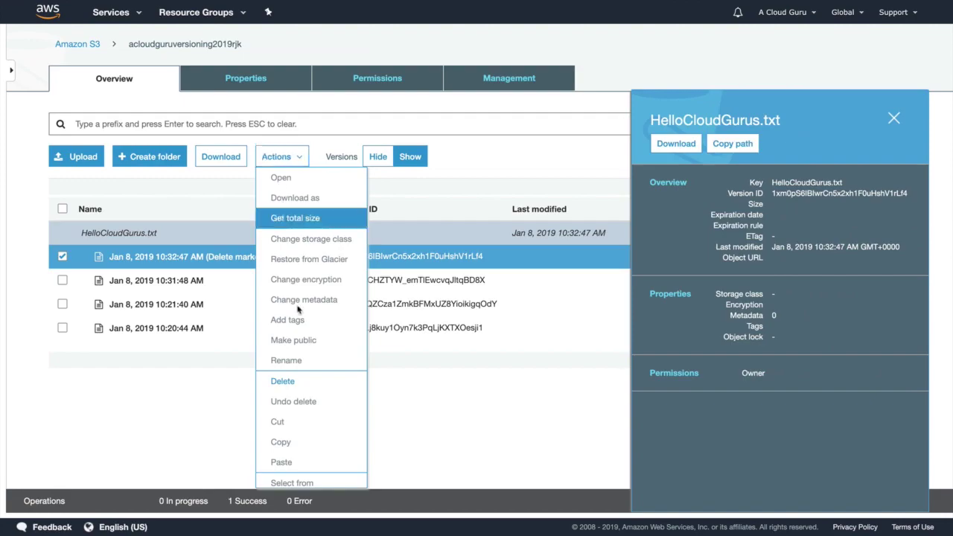
left_click(292, 382)
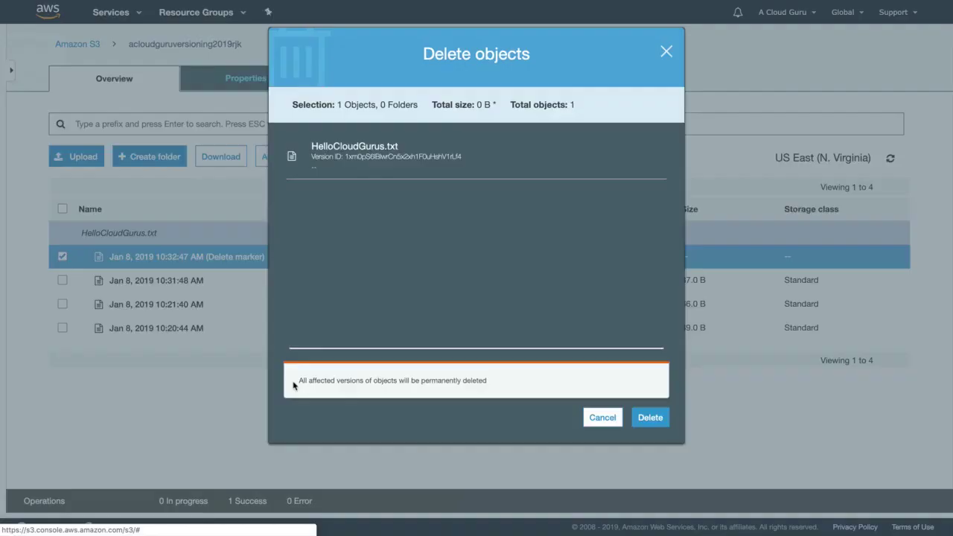
left_click(649, 418)
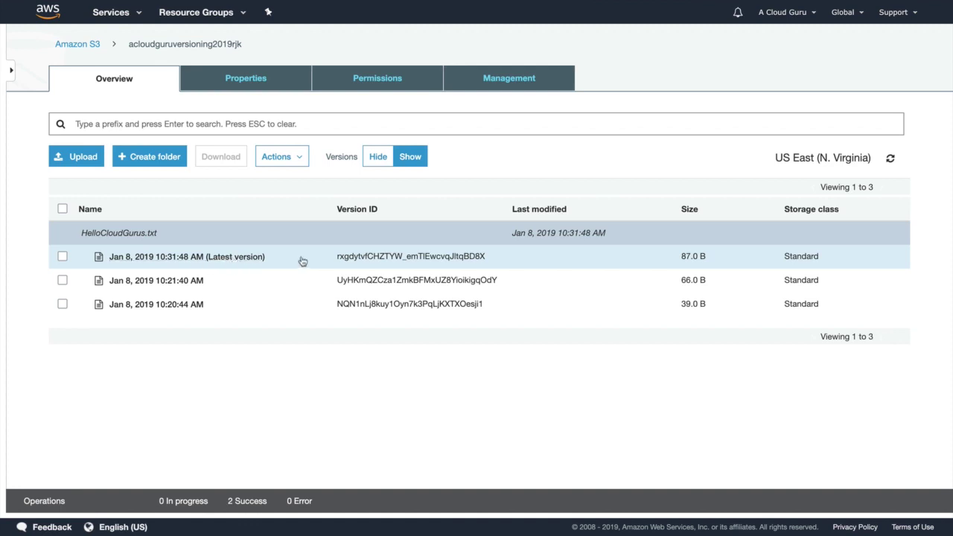
Permanently delete the 10:31:48 AM latest version of HelloCloudGurus.txt
left_click(63, 256)
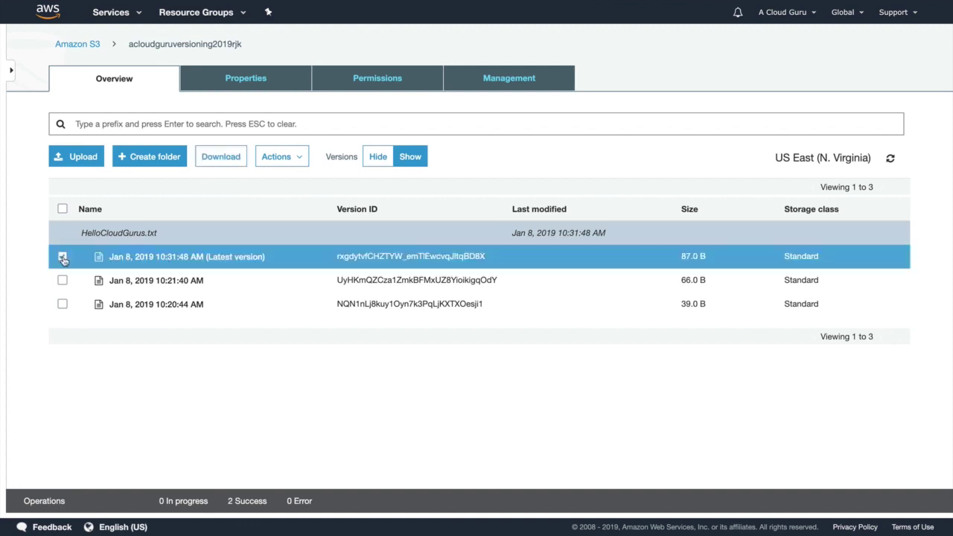
left_click(273, 157)
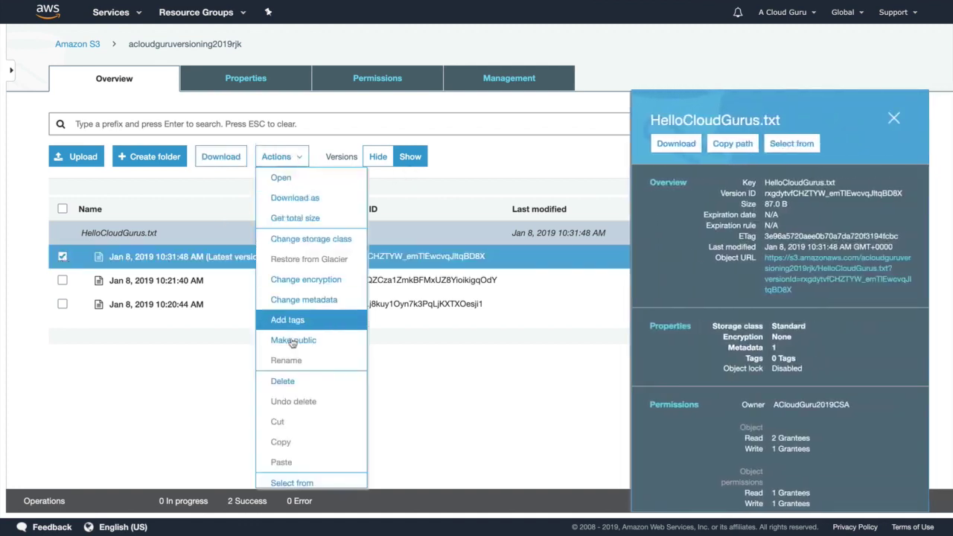
left_click(294, 382)
left_click(649, 417)
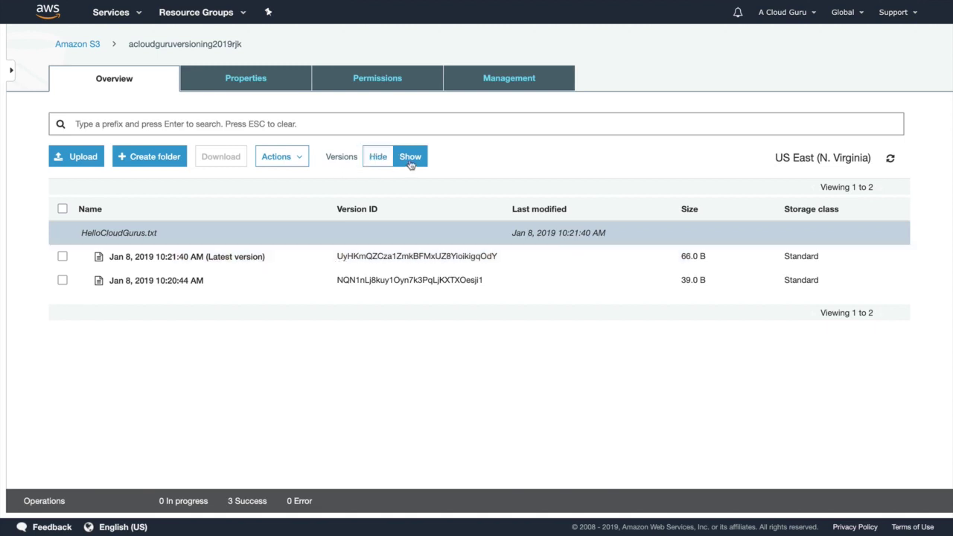
View the 10:21:40 AM version of HelloCloudGurus.txt through its object URL
left_click(235, 257)
left_click(272, 446)
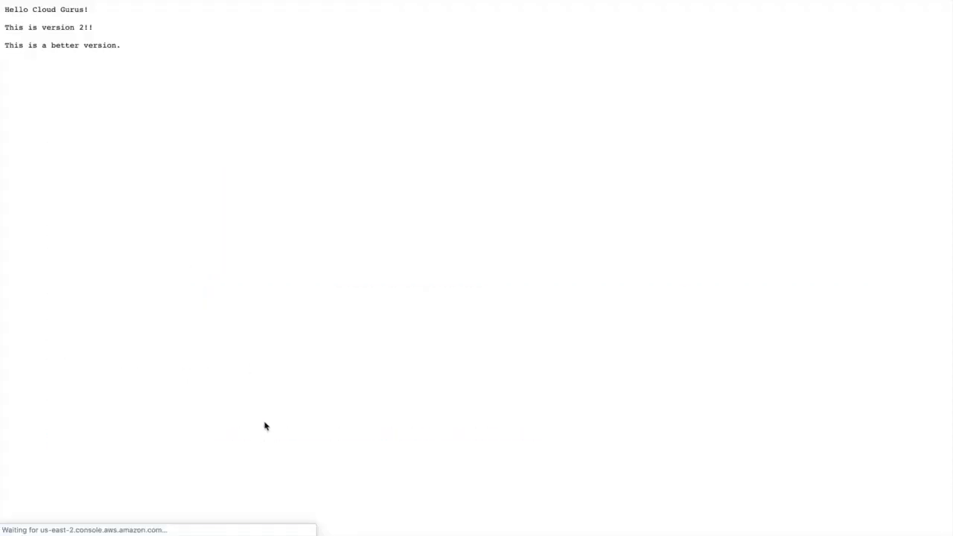